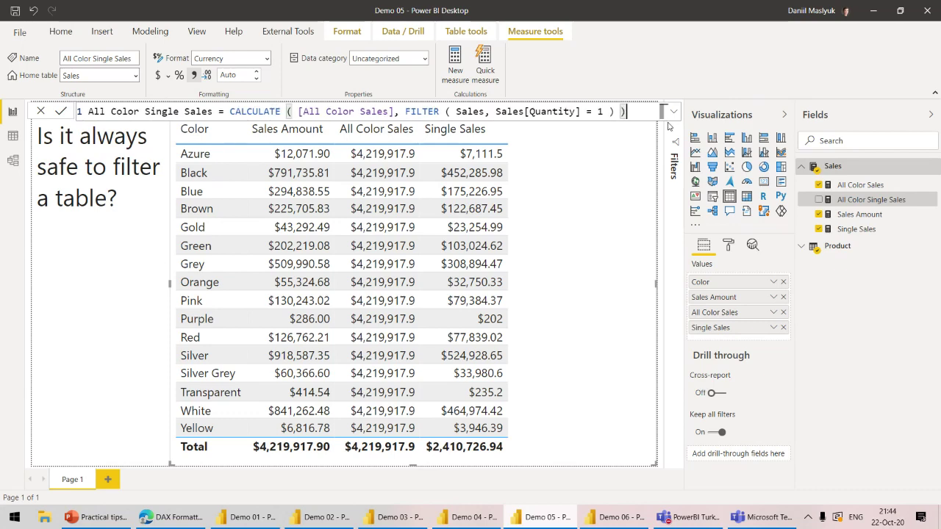
Enlarge the All Color Single Sales formula text and fit the table visual on the page below the formula
click(673, 112)
click(673, 113)
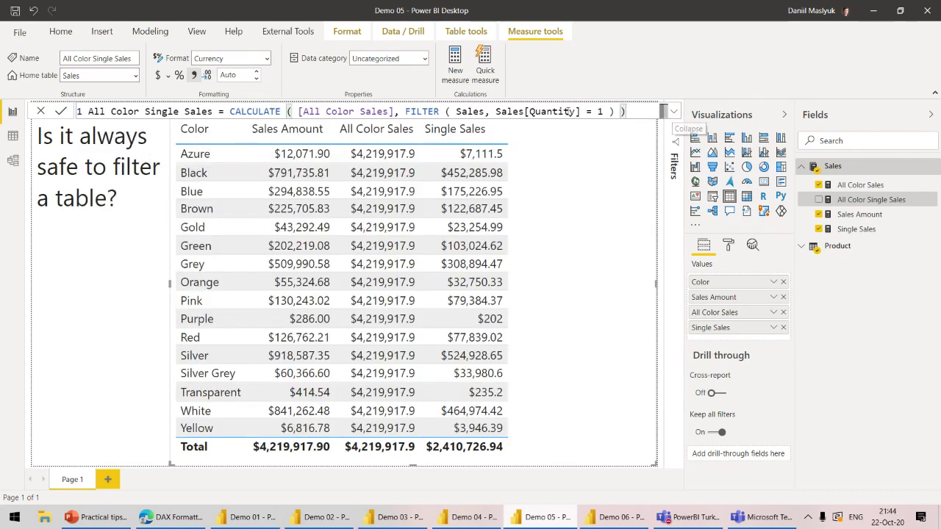
scroll(432, 109, up, 1)
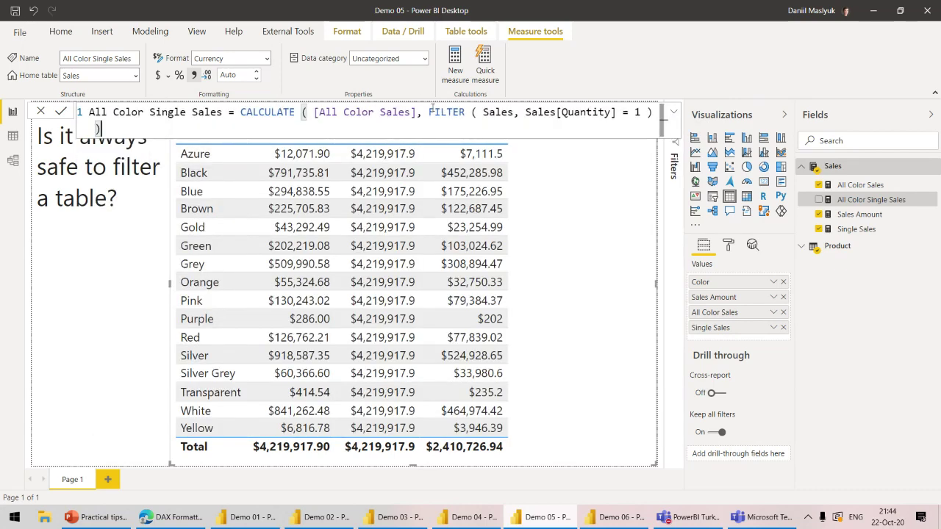
scroll(432, 109, up, 3)
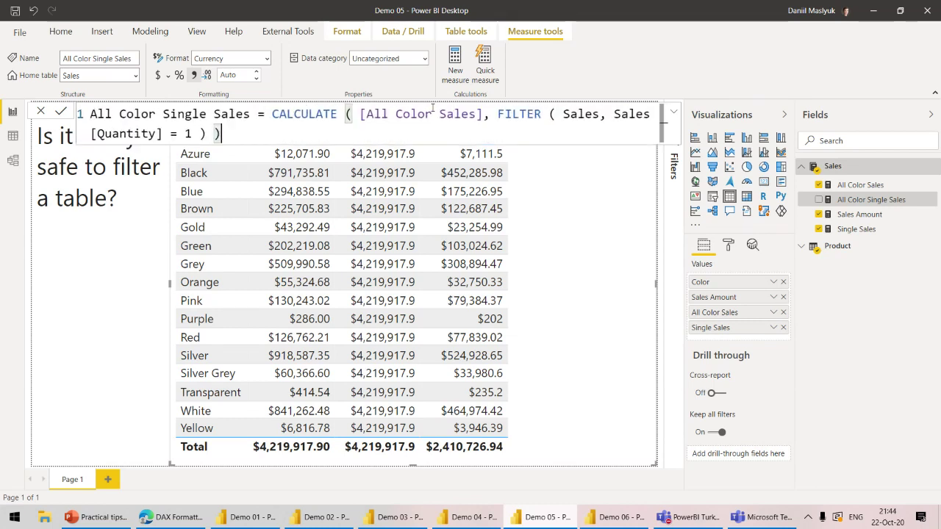
scroll(433, 108, up, 3)
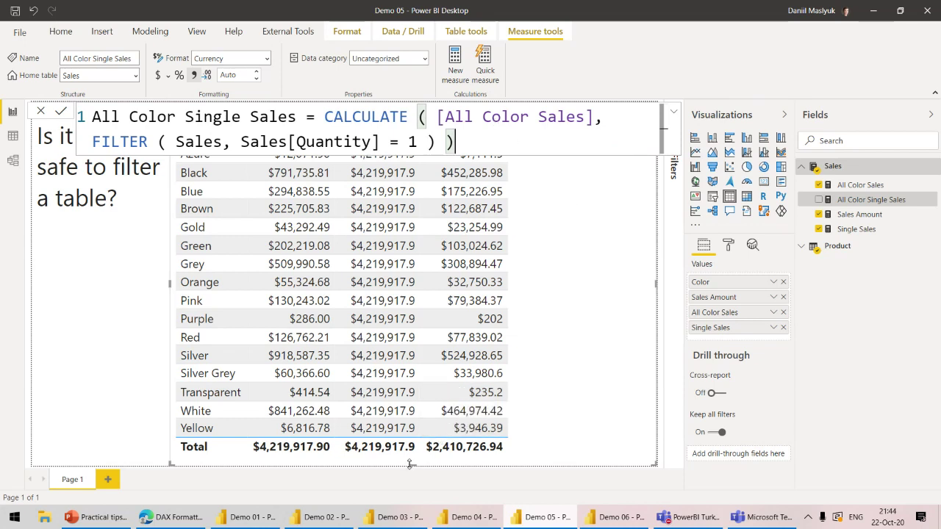
mouse_move(409, 465)
mouse_down()
mouse_move(410, 396)
mouse_move(409, 453)
mouse_up()
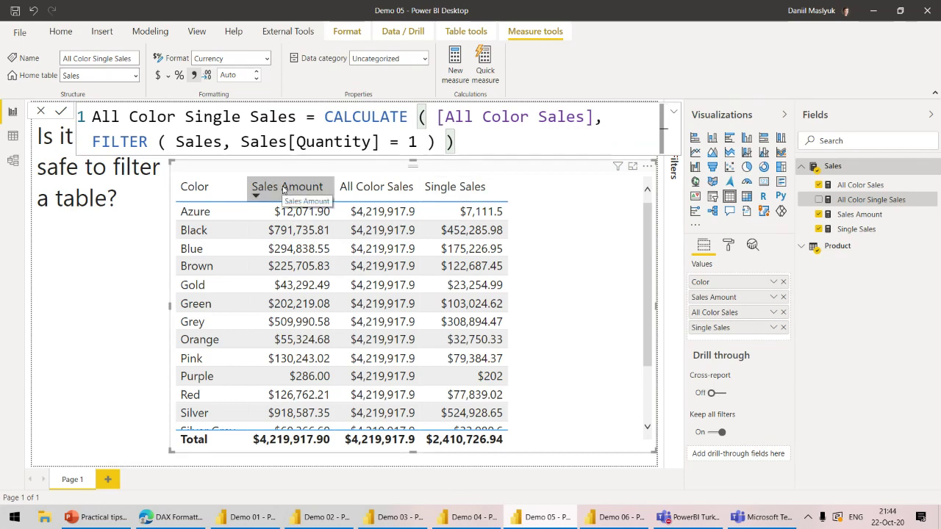
Review the DAX formulas of the Sales Amount, All Color Sales and Single Sales measures
click(856, 215)
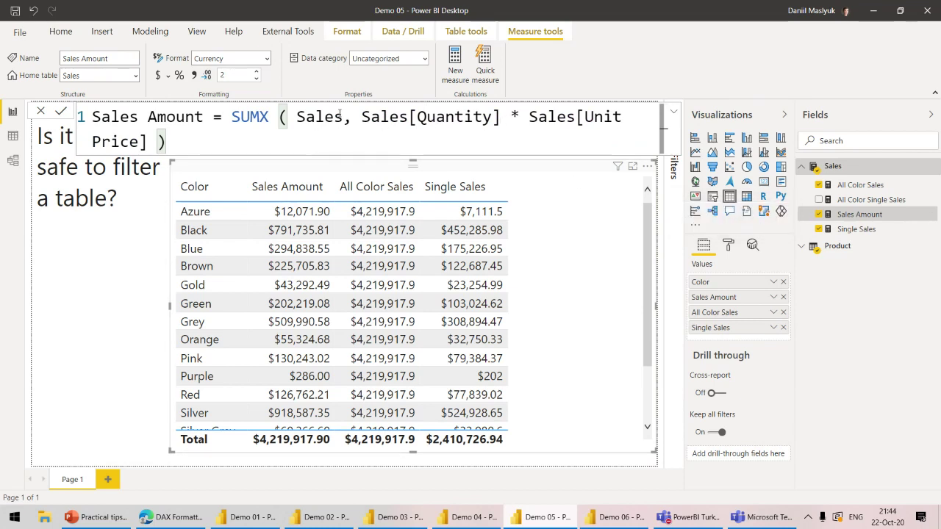
click(861, 185)
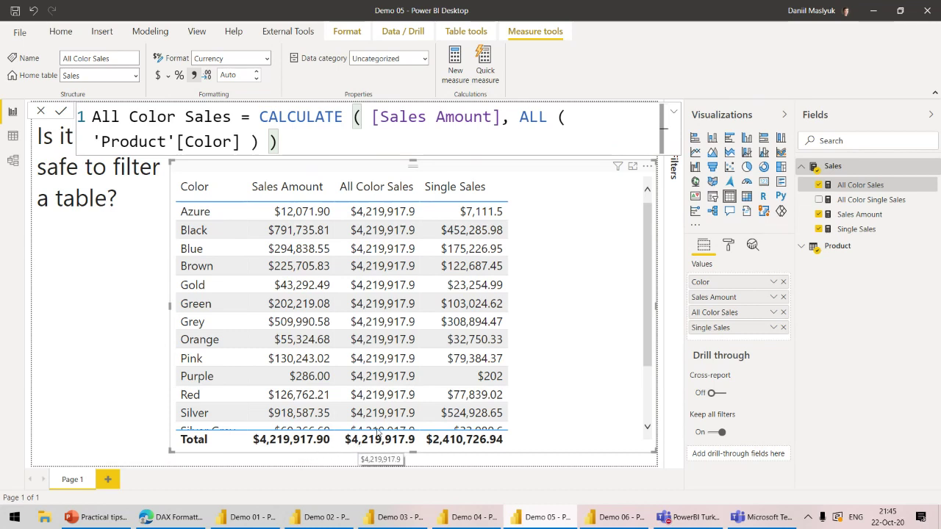
click(851, 230)
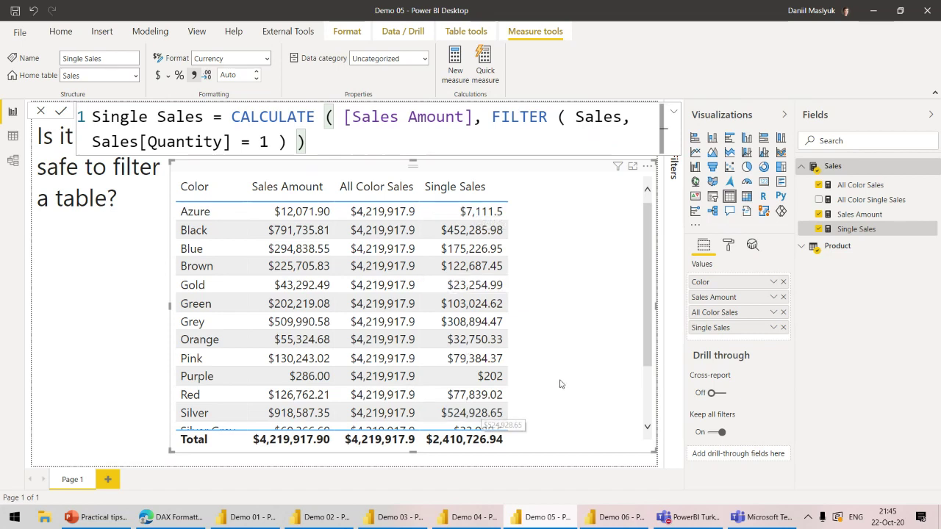
Add All Color Single Sales to the table and replace its FILTER over Sales with the plain condition Sales[Quantity] = 1
click(851, 200)
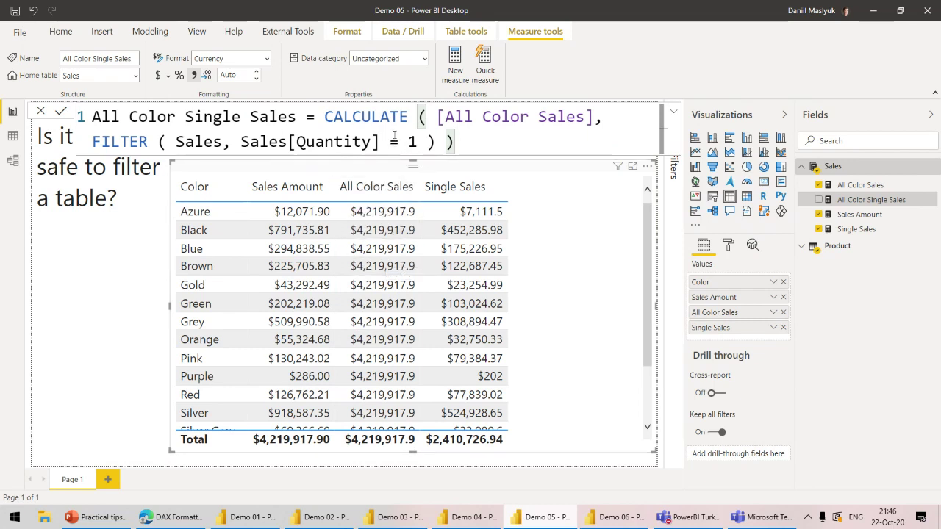
click(818, 201)
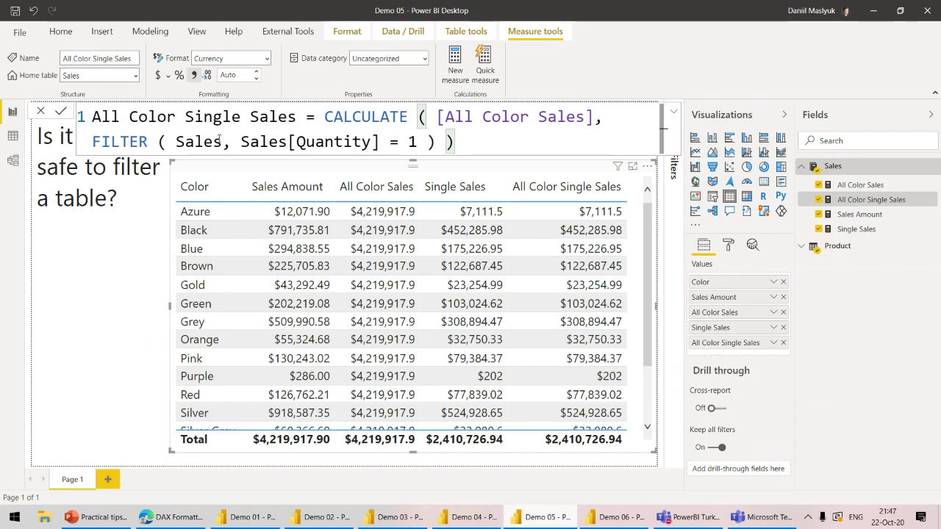
drag(90, 141, 242, 134)
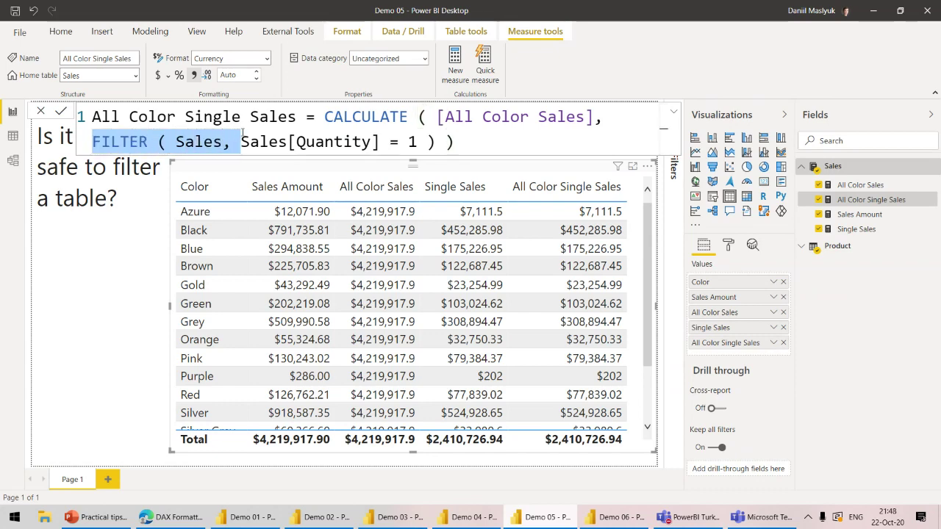
key(BackSpace)
click(297, 142)
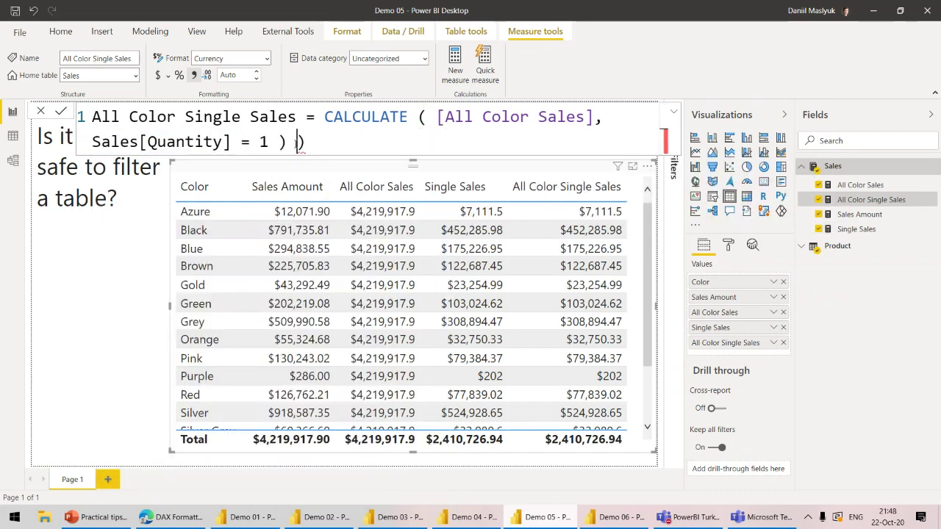
key(BackSpace)
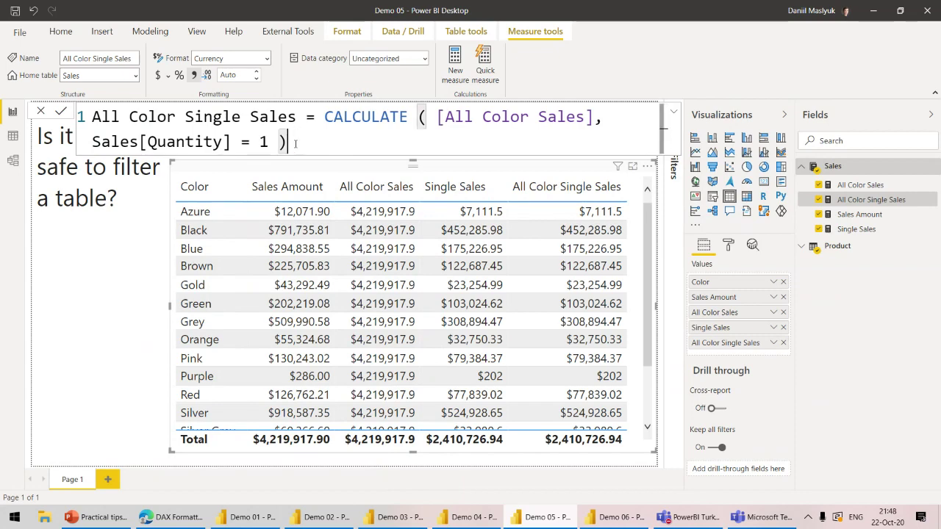
click(60, 112)
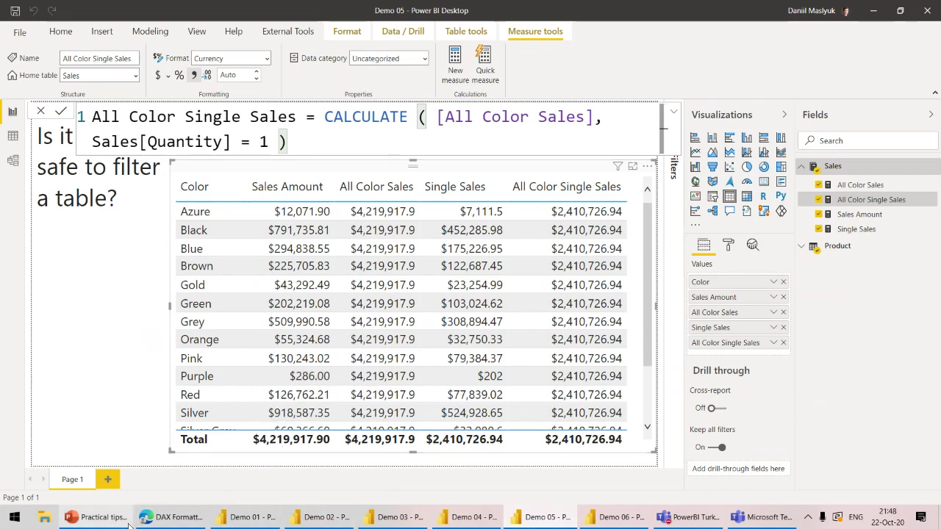
Switch to the PowerPoint deck and show the slide "Tip: filter columns, not tables!"
click(97, 517)
scroll(84, 390, down, 1)
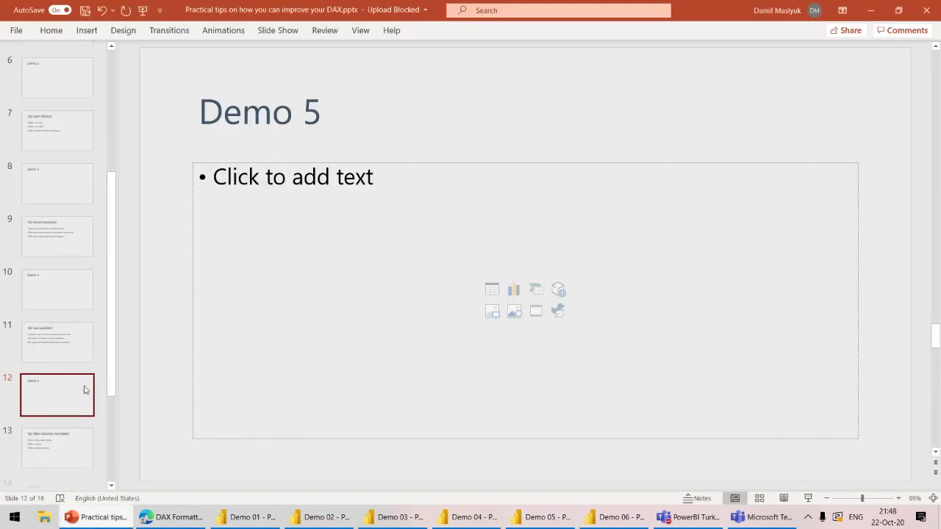
click(70, 438)
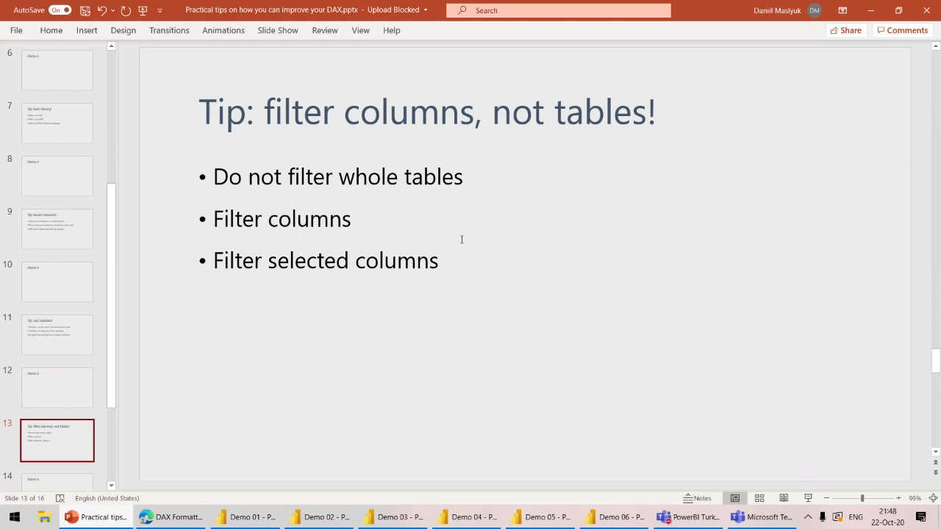
Show the Demo 6 slide, and switch to the Demo 06 report in Power BI Desktop
scroll(57, 302, down, 3)
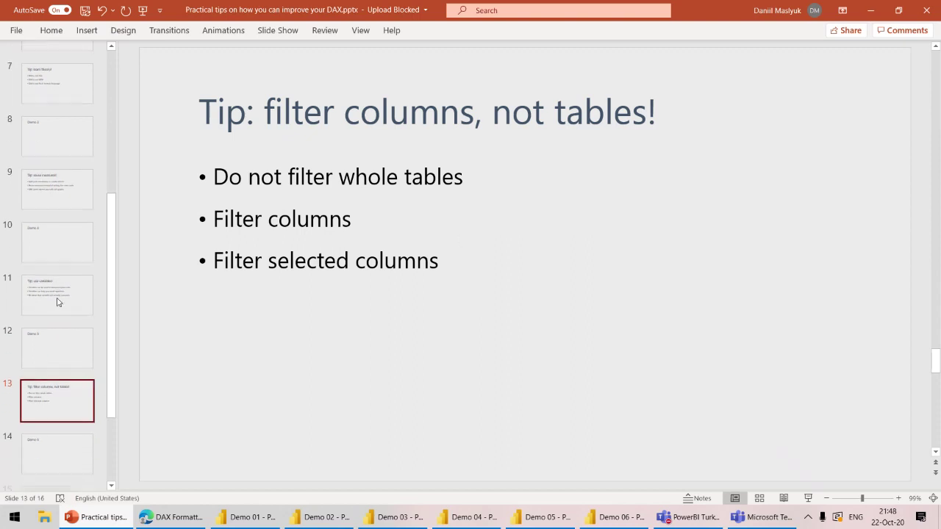
scroll(63, 357, up, 1)
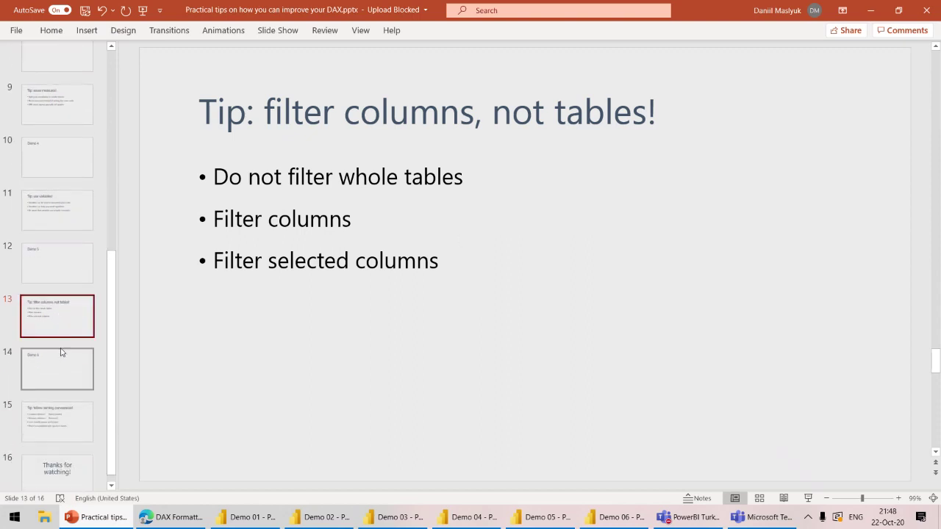
click(69, 397)
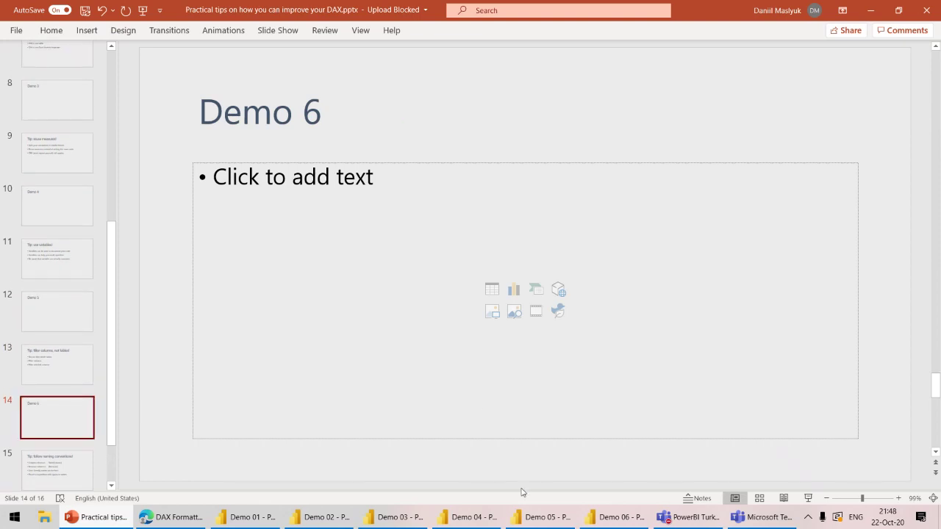
click(614, 518)
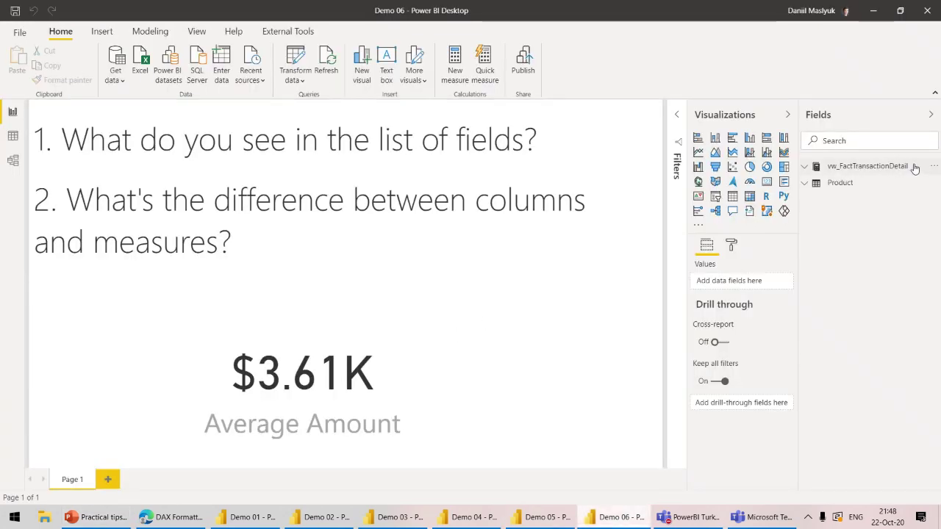
Examine the fields contained in the vw_FactTransactionDetail table, and collapse it again
mouse_move(915, 168)
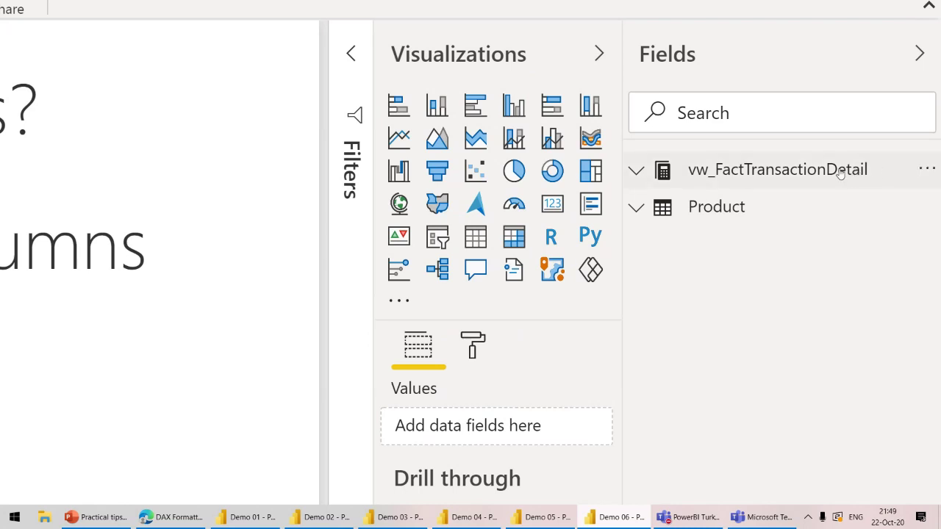
mouse_move(884, 176)
click(636, 170)
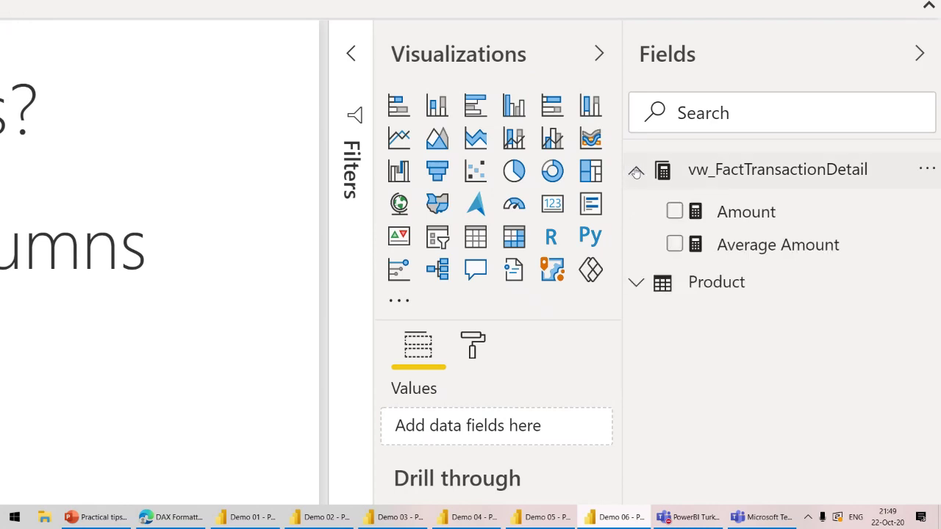
click(636, 171)
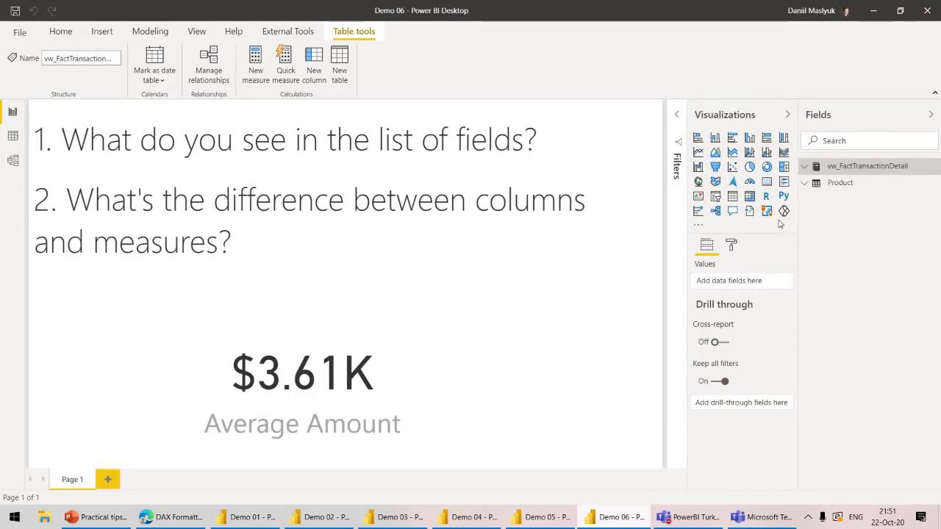
Review the Amount and Average Amount measure formulas, enlarging the text and highlighting the [Amount] reference in Average Amount
click(804, 167)
click(844, 185)
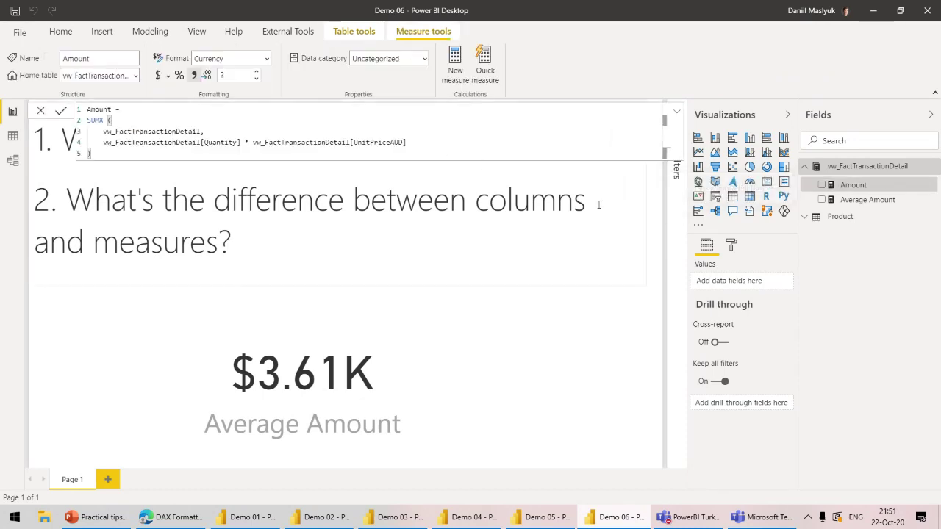
click(868, 201)
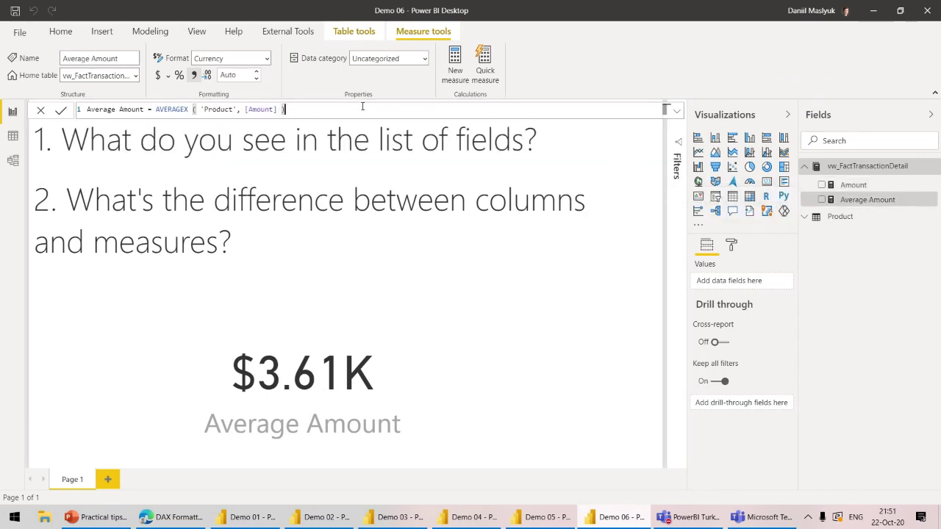
scroll(363, 107, up, 3)
scroll(363, 107, up, 3)
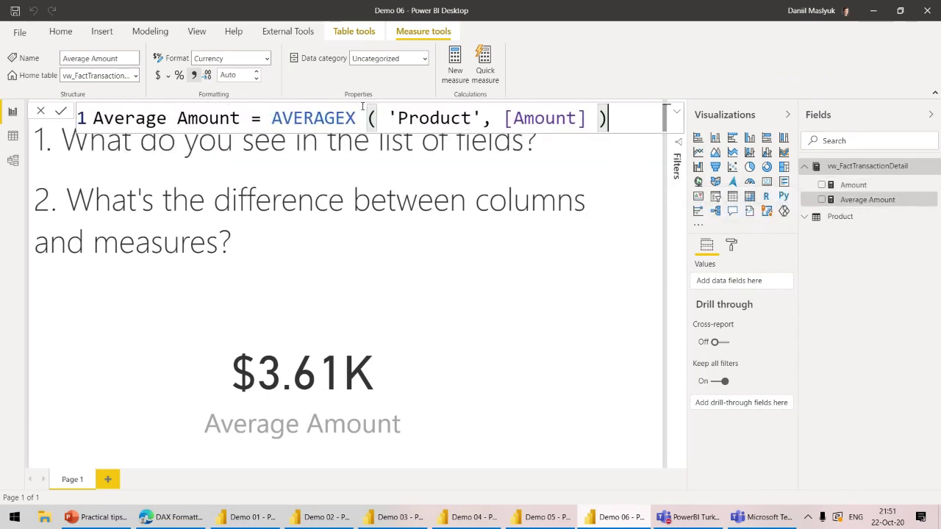
click(497, 119)
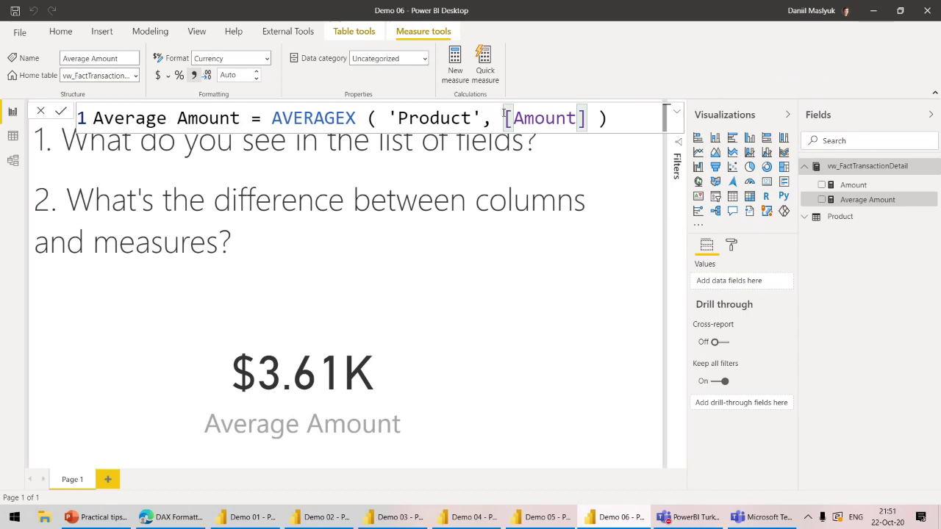
drag(504, 118, 587, 118)
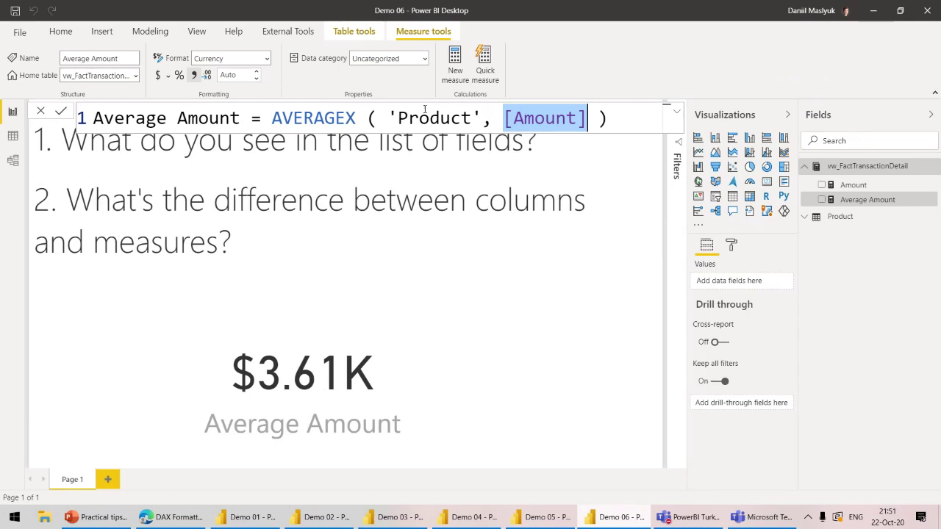
Create a calculated column in the Product table with the formula Amount = 500
click(805, 217)
right_click(849, 249)
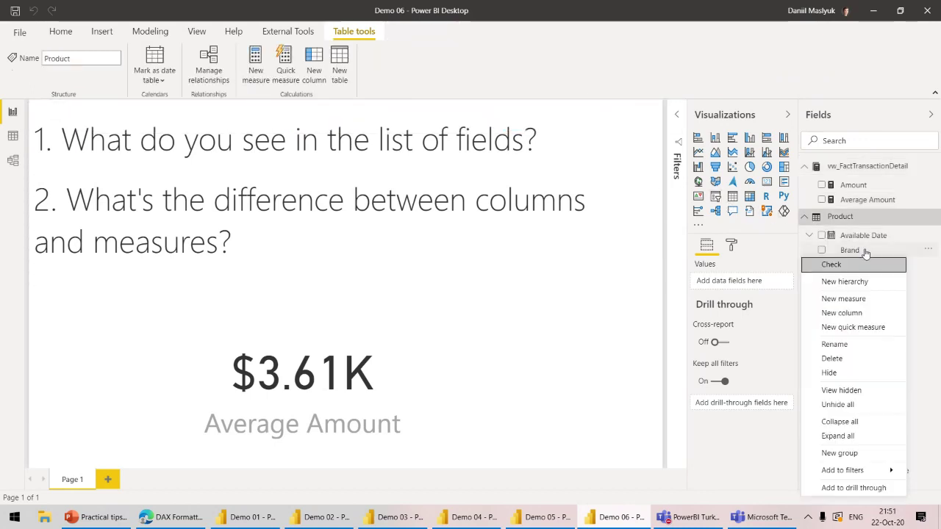
click(850, 314)
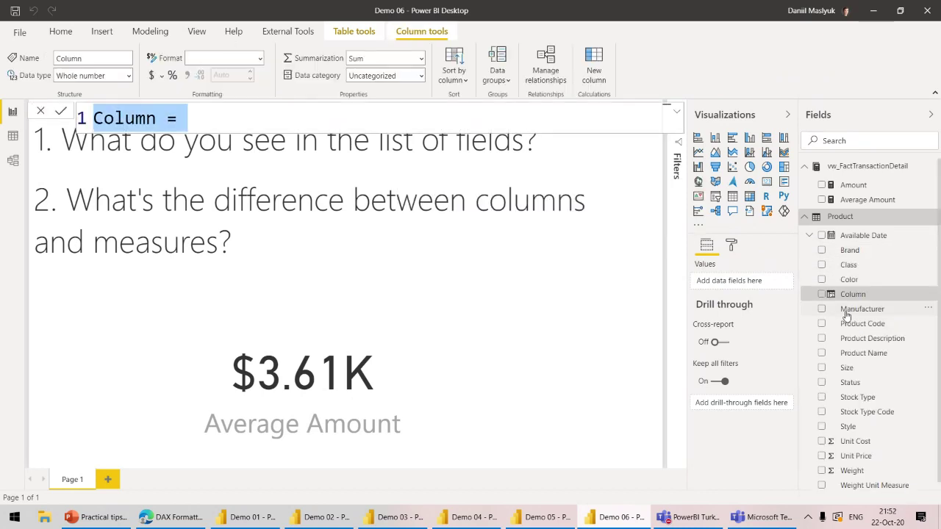
text(Amount = 500)
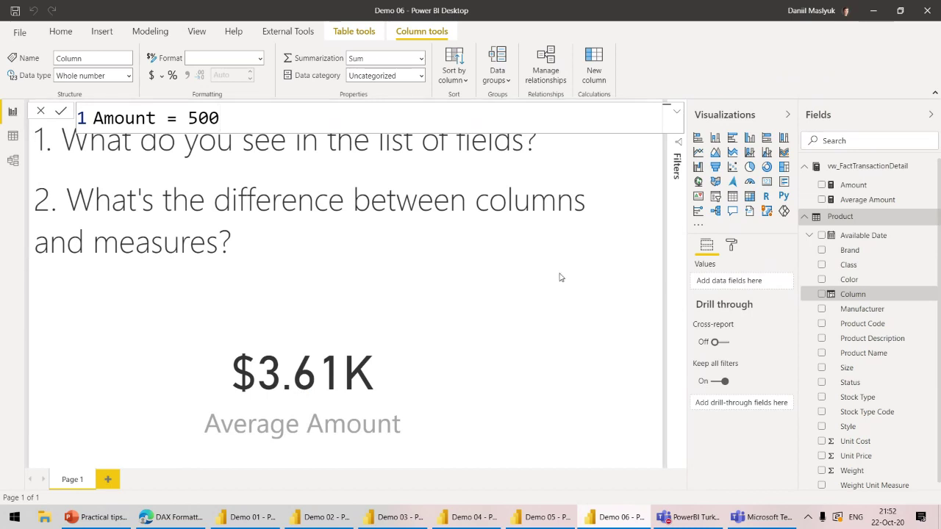
key(Return)
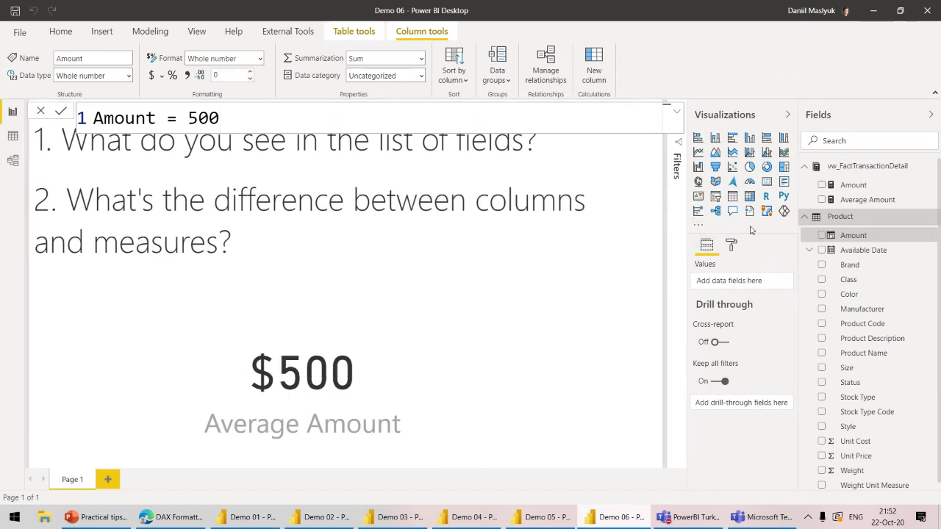
Recheck the Average Amount formula, and show the PowerPoint slide "Tip: follow naming conventions!"
click(860, 198)
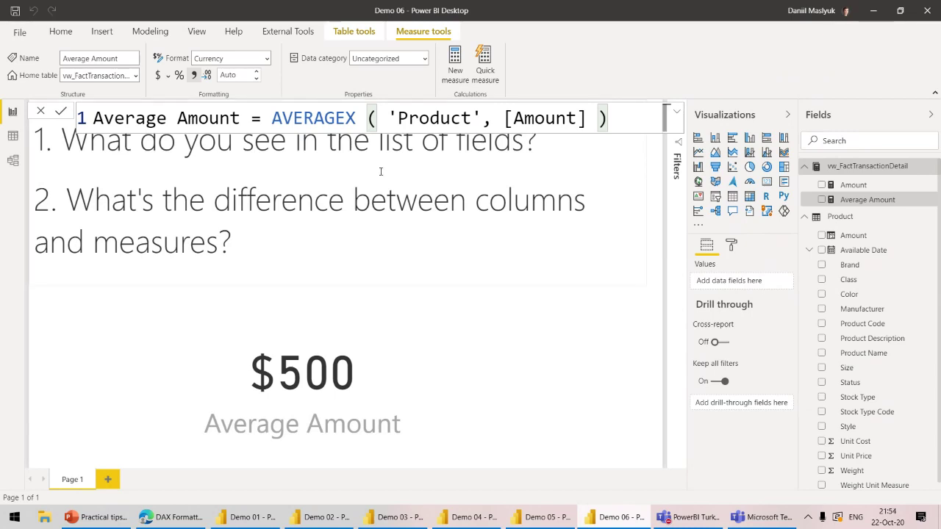
click(101, 513)
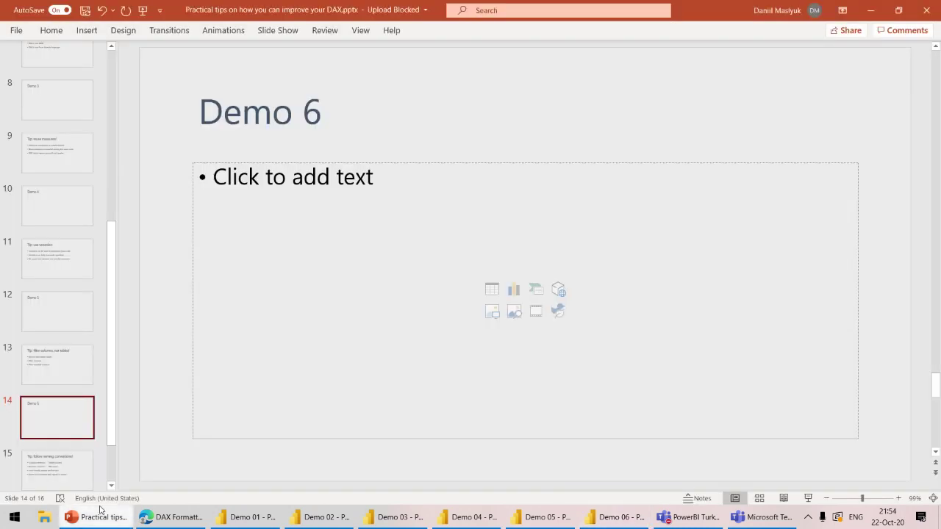
click(78, 481)
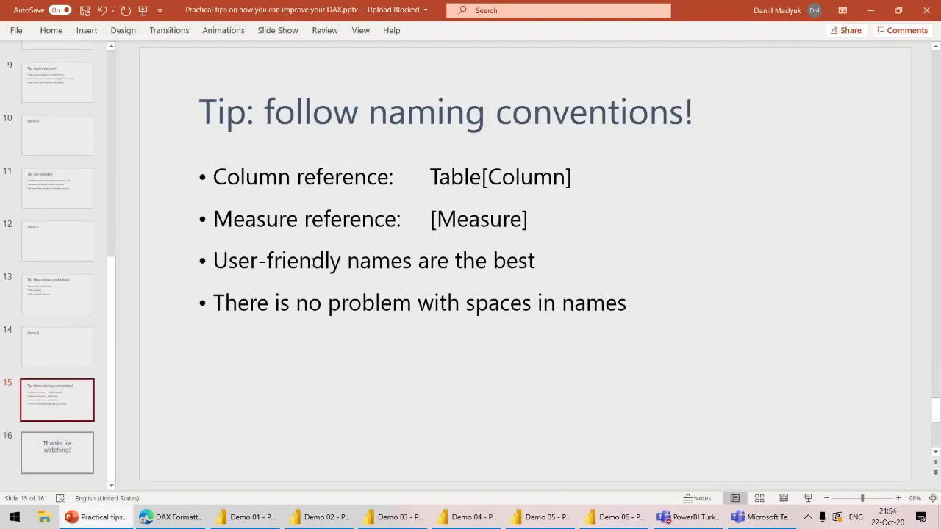
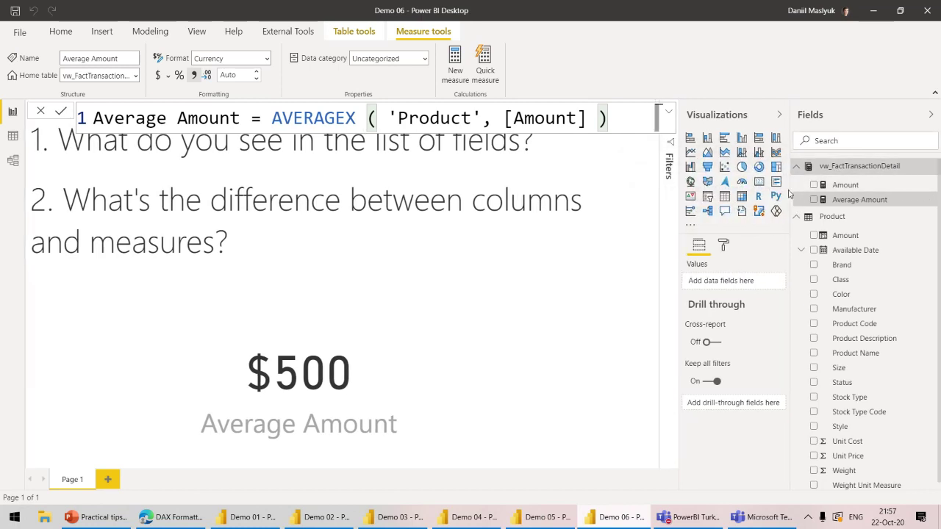
Open the Power Query Editor and manually create a one-column table with header aa and the value a
drag(795, 194, 783, 194)
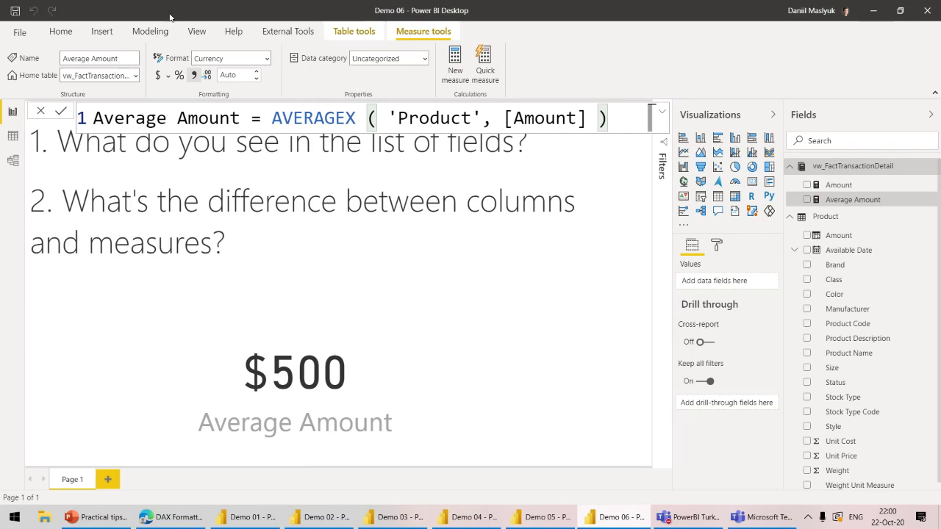
click(61, 32)
click(297, 57)
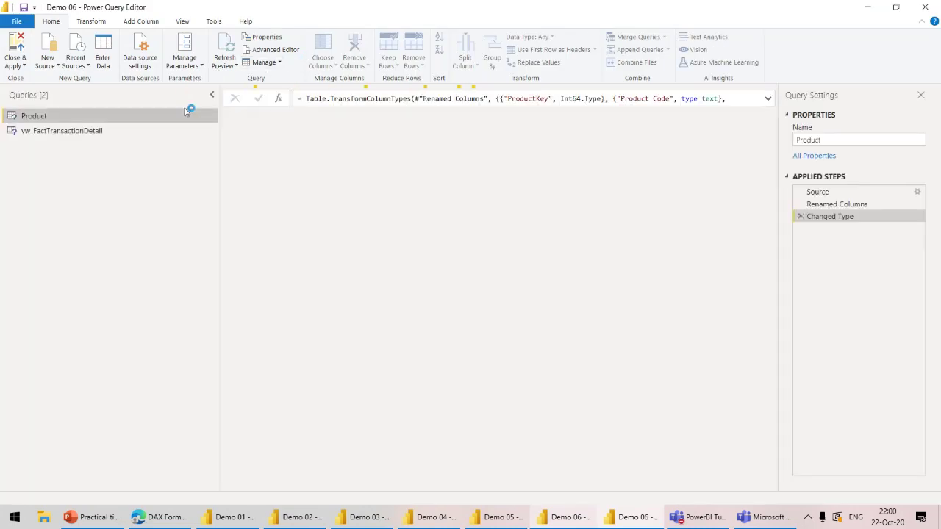
drag(817, 192, 815, 200)
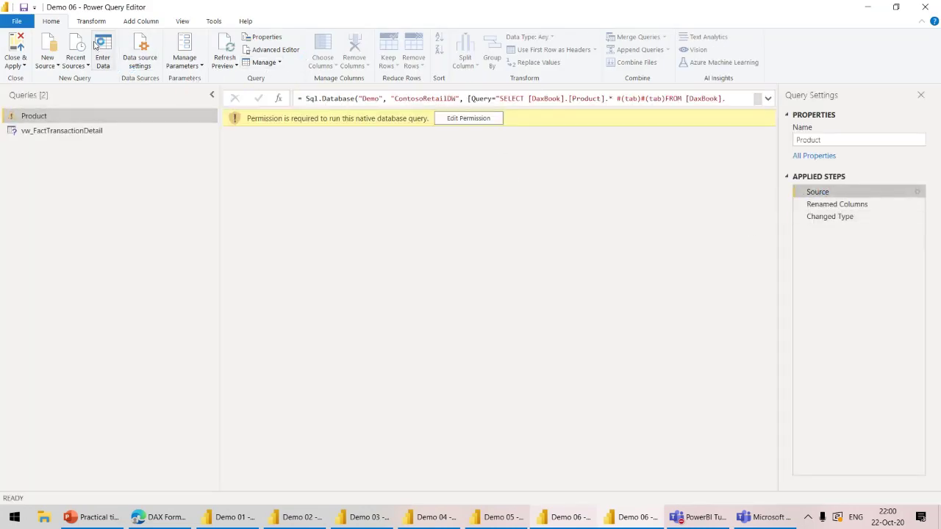
click(103, 57)
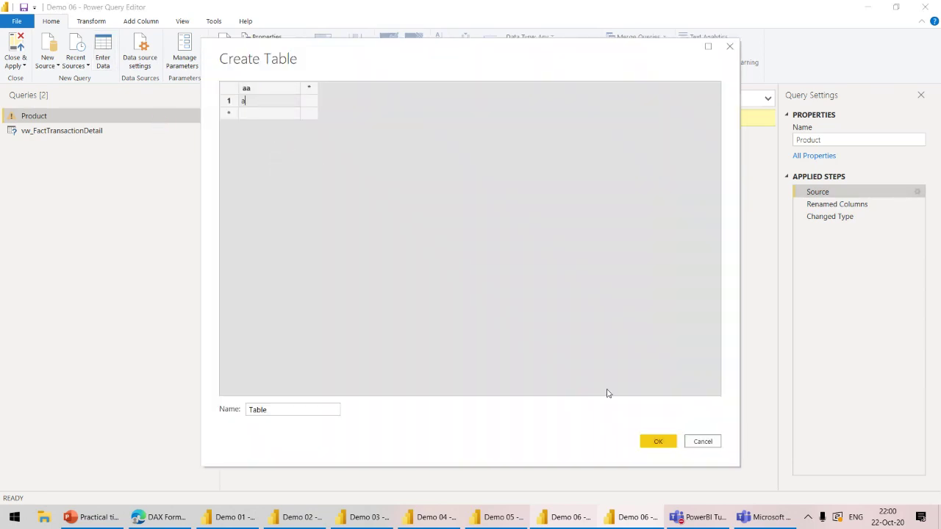
click(658, 441)
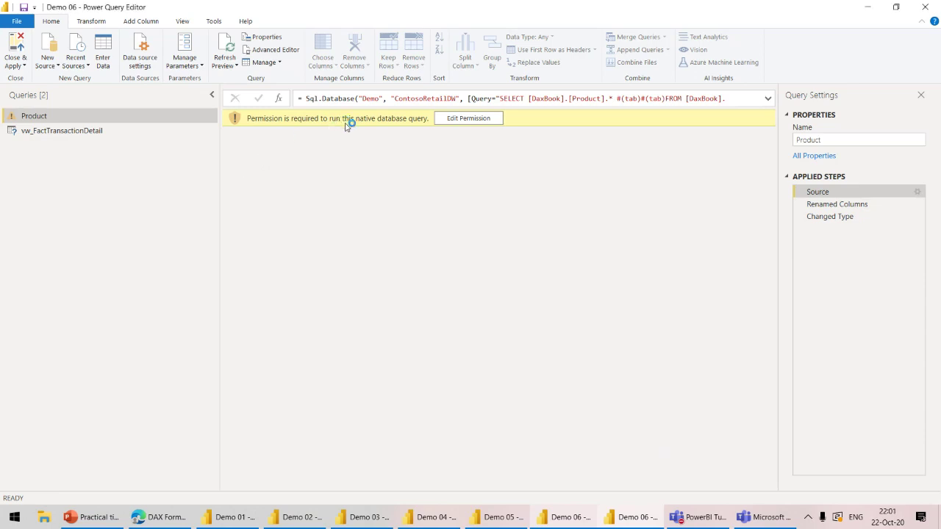
Rename the new table's column aa to B
click(280, 117)
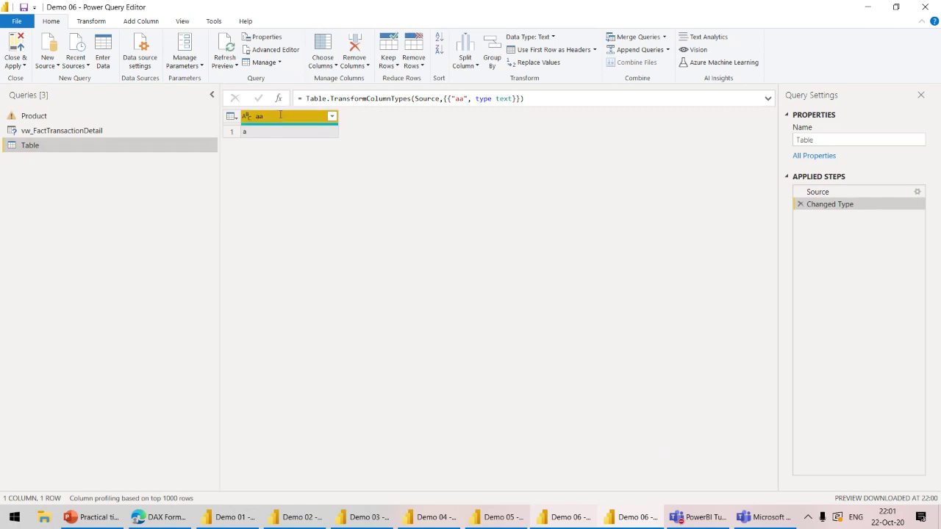
double_click(281, 116)
text(B)
key(Return)
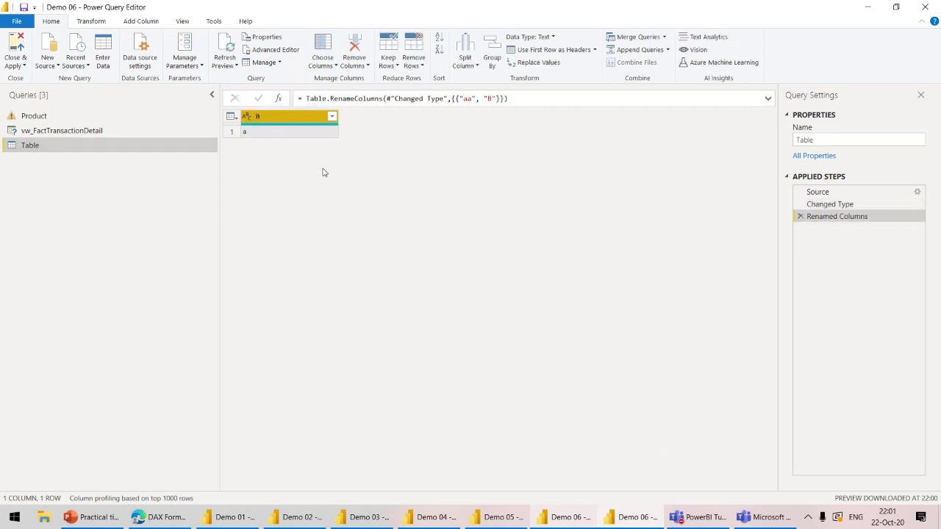
key(ctrl+plus)
key(ctrl+plus)
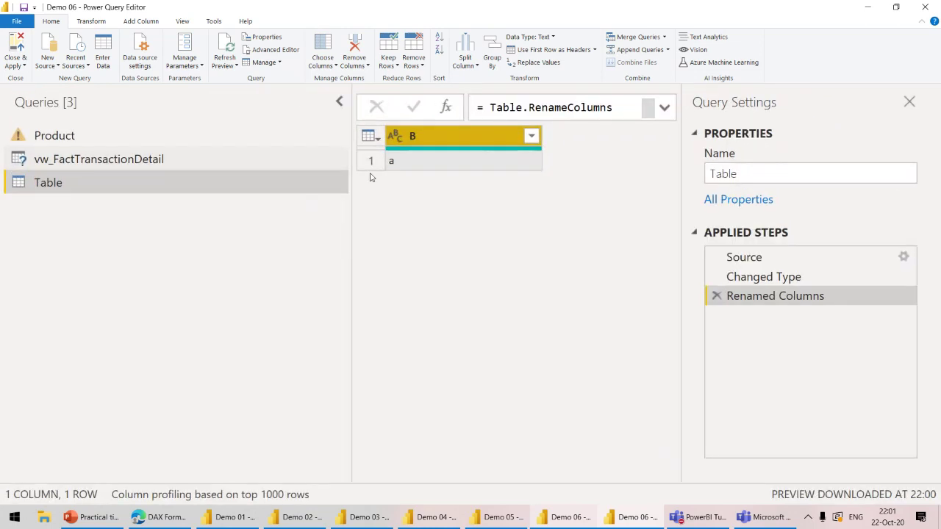
key(ctrl+minus)
key(ctrl+minus)
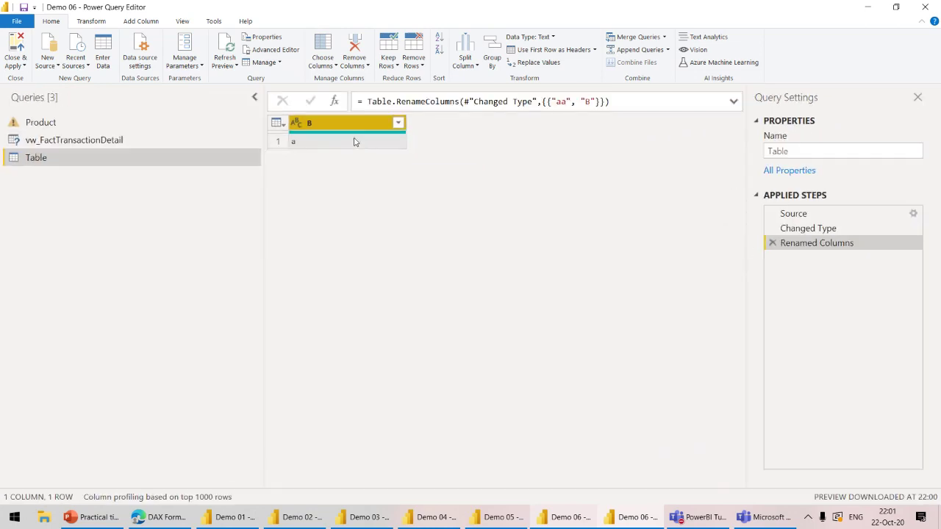
Delete the Changed Type step from the Table query, and change the column header in its Source data to c
click(793, 228)
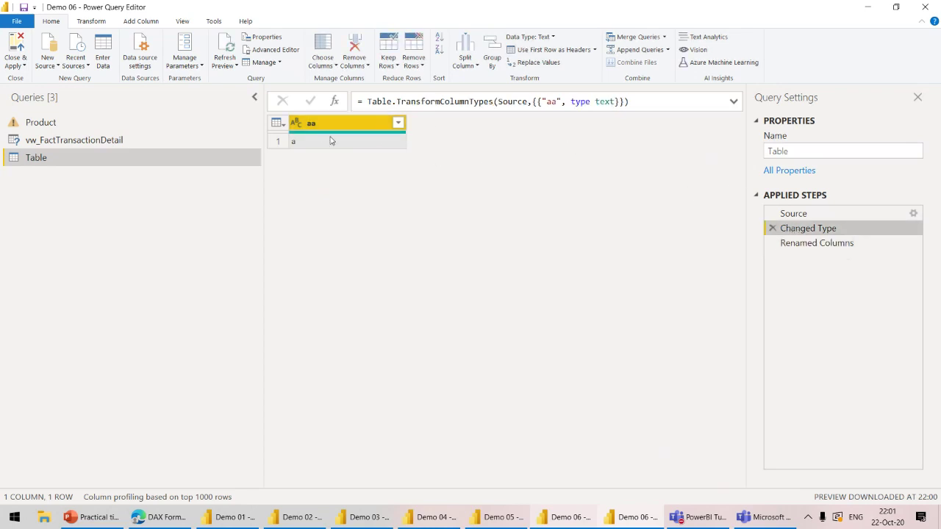
click(771, 228)
click(538, 282)
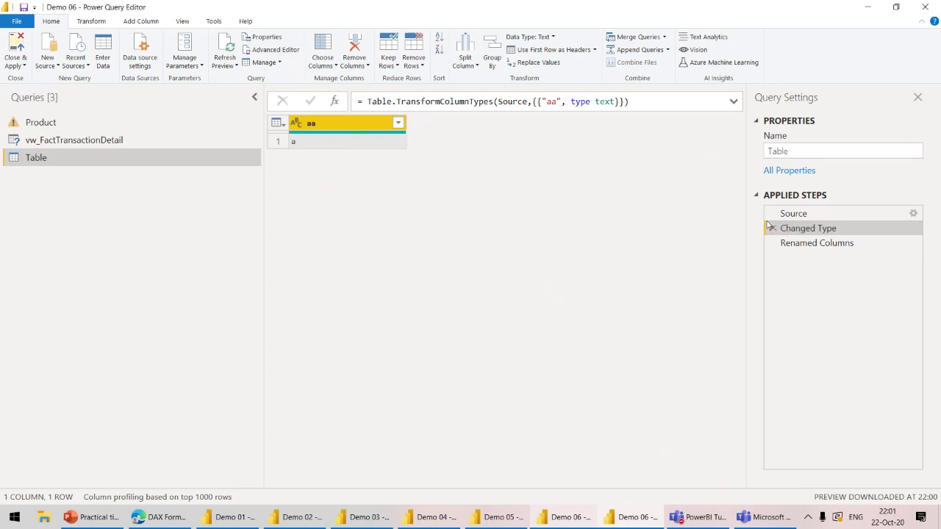
click(805, 213)
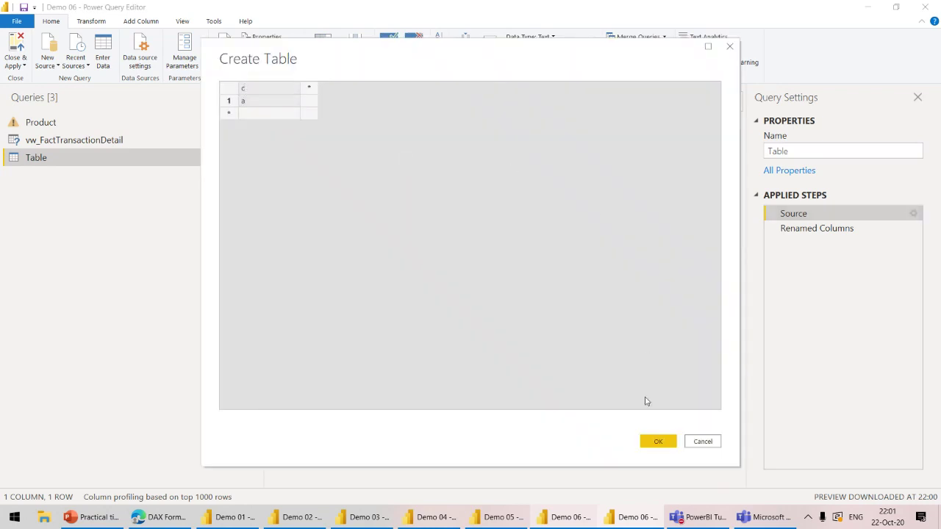
click(649, 441)
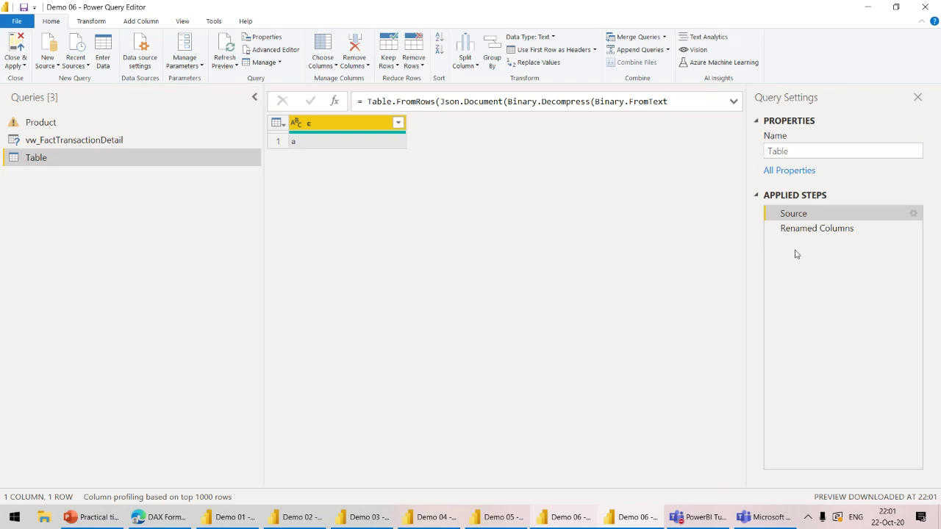
Add MissingField.Ignore as the third argument of Table.RenameColumns in the Renamed Columns step
click(814, 234)
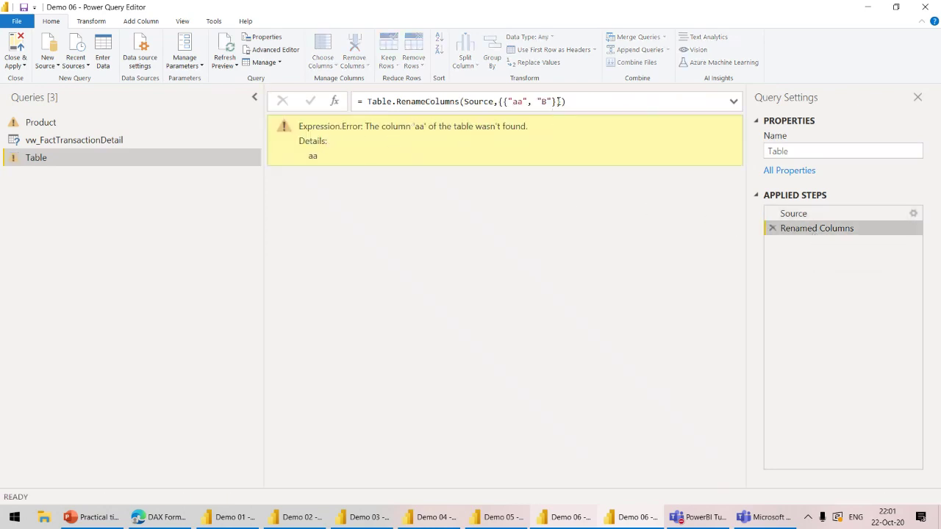
click(573, 102)
text(, Miss)
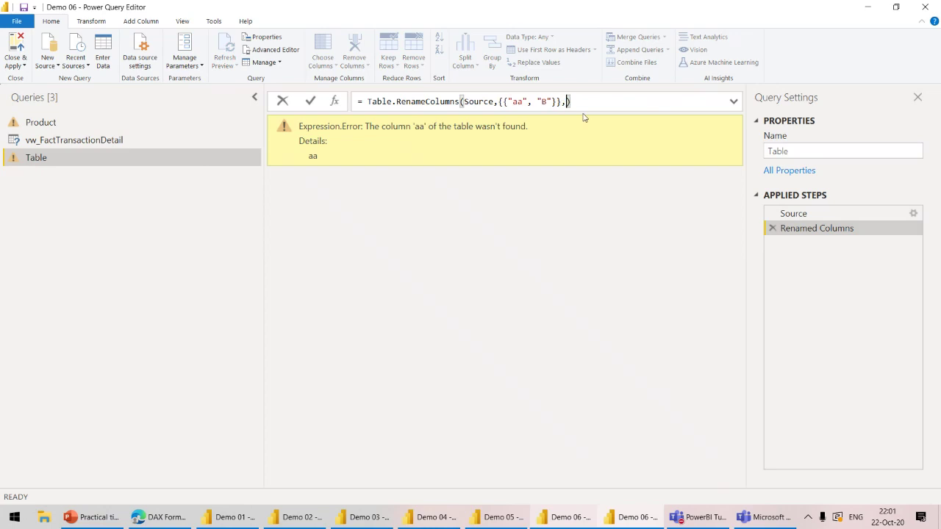
text(ingField.Ignore)
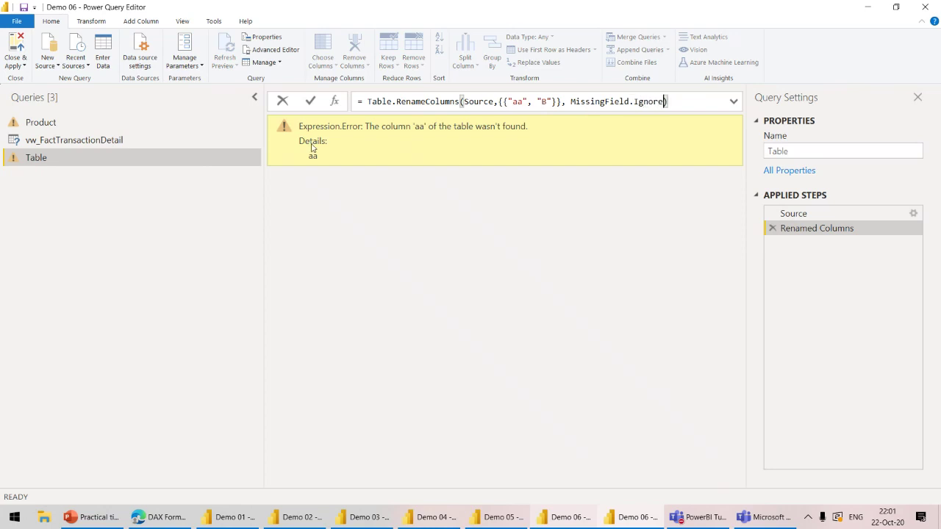
click(310, 102)
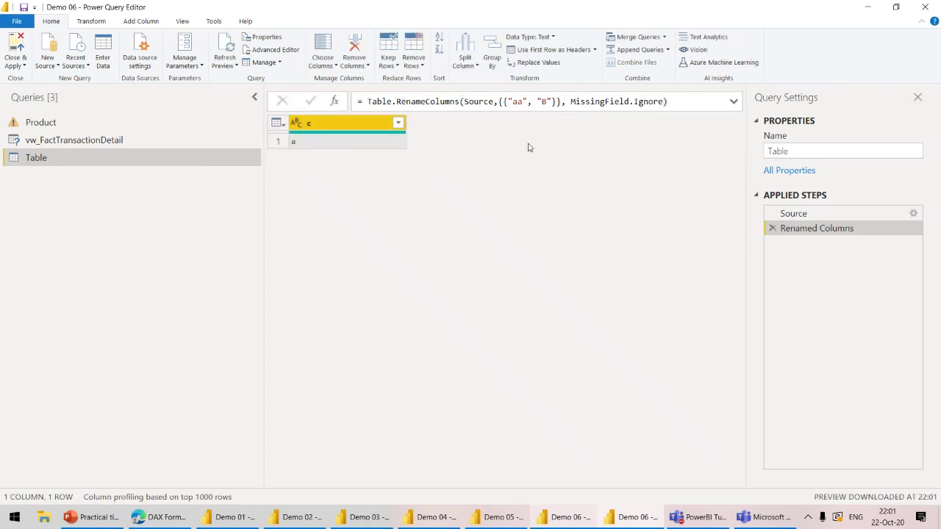
Highlight the MissingField.Ignore argument, and compare the output of the Source and Renamed Columns steps
click(562, 102)
drag(562, 101, 665, 102)
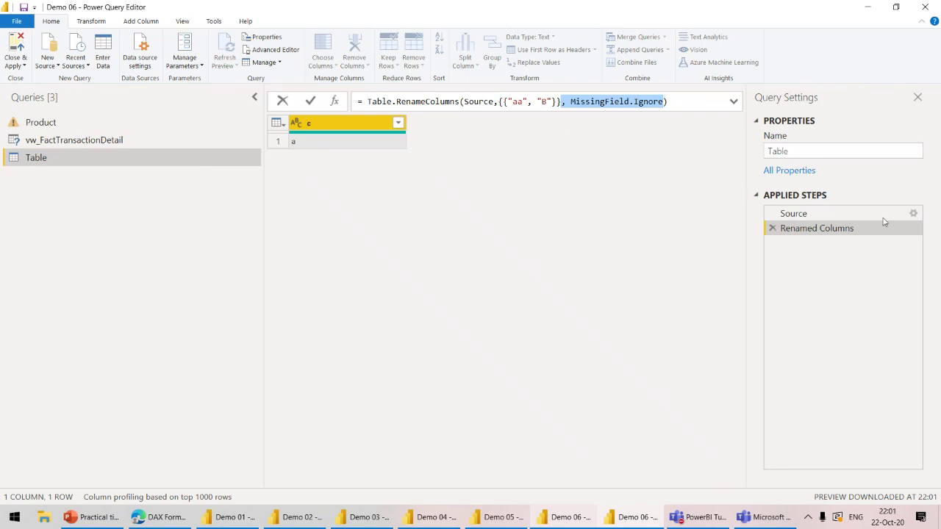
click(860, 214)
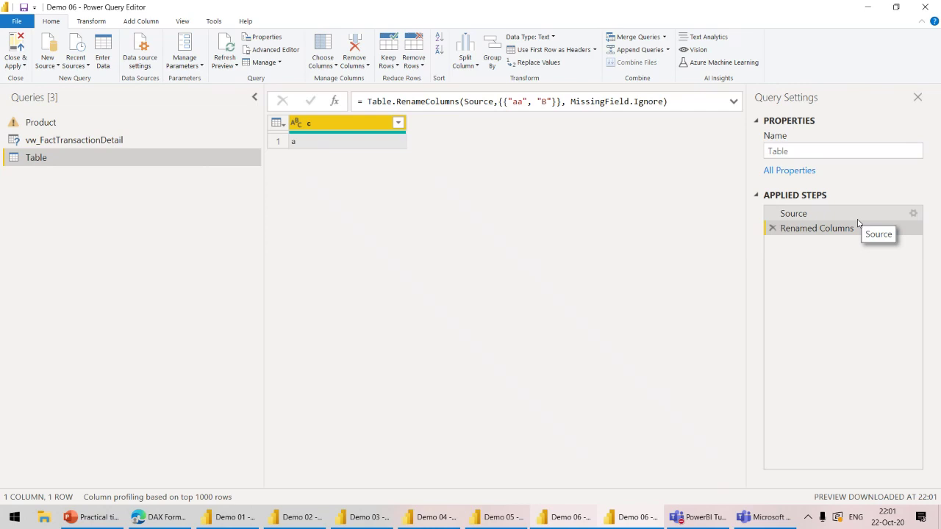
click(857, 219)
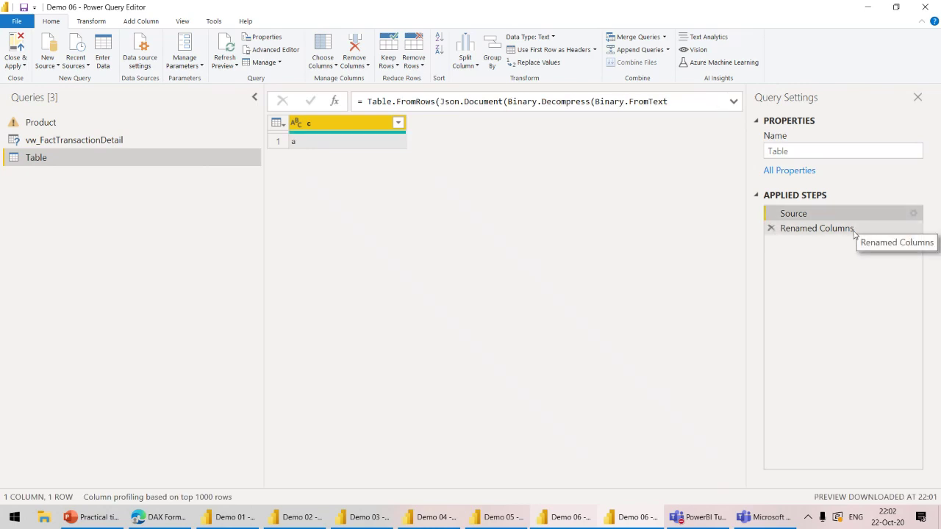
click(852, 231)
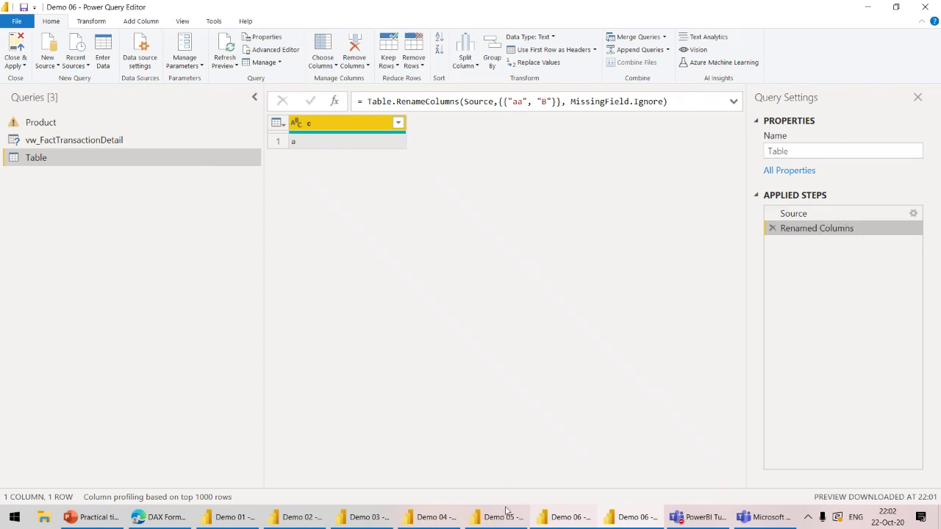
Switch to the Demo 05 report and review the Single Sales and All Color Single Sales measure formulas
click(566, 517)
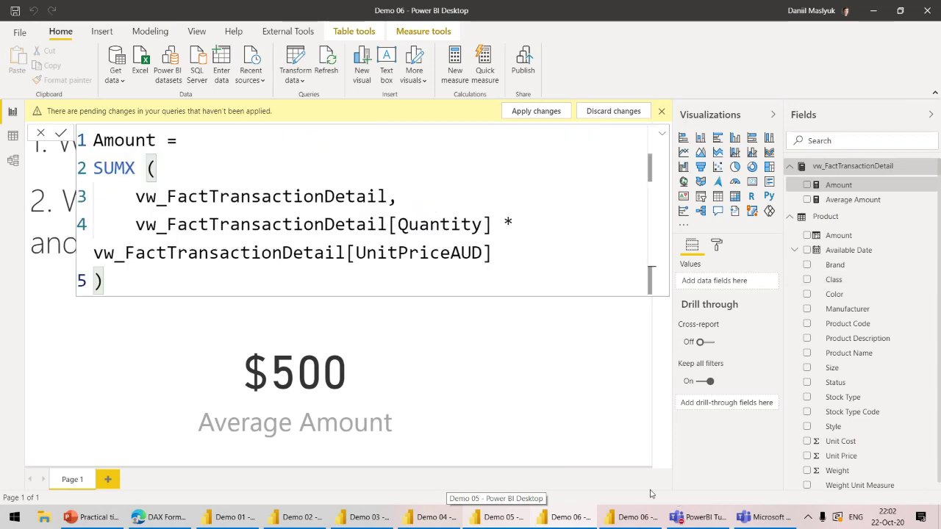
click(496, 516)
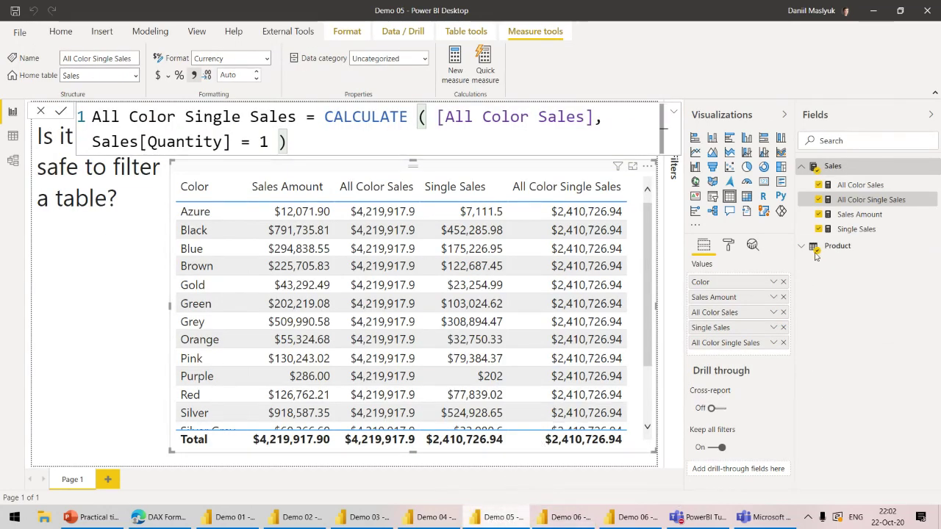
click(849, 229)
click(856, 199)
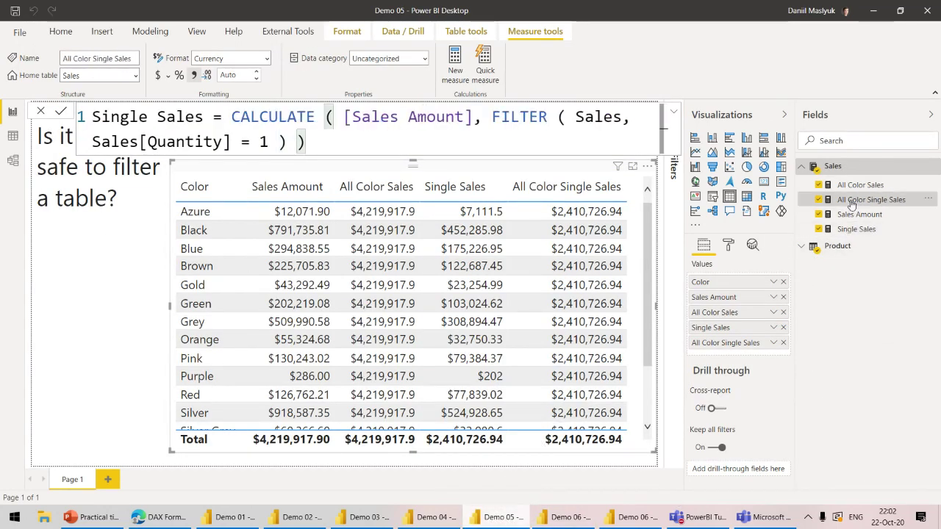
Change the filter argument of All Color Single Sales to FILTER ( Sales, Sales[Quantity] = 1 )
click(223, 141)
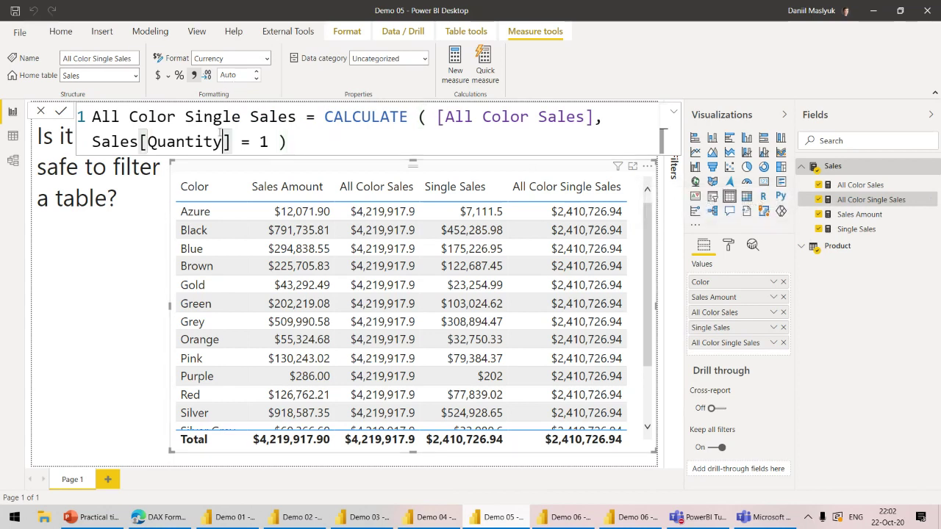
click(92, 141)
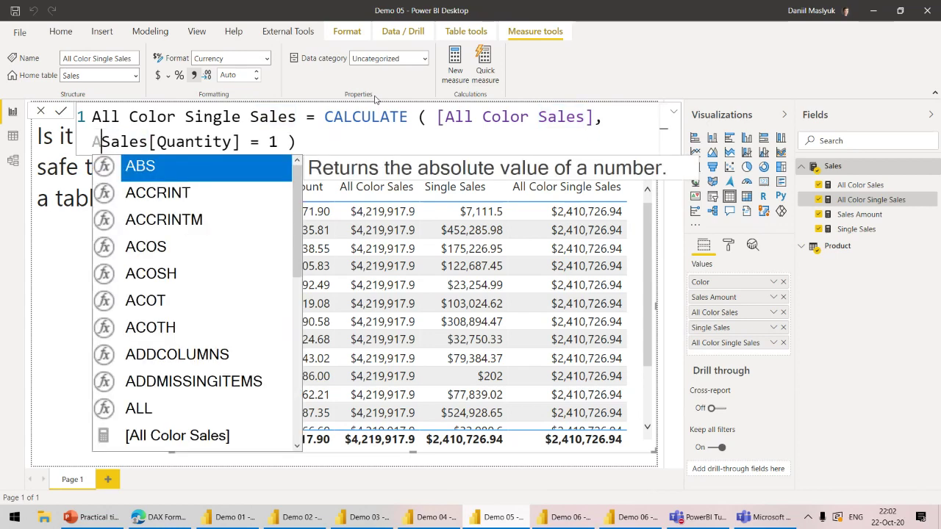
key(ctrl+space)
key(Escape)
text(FILTER)
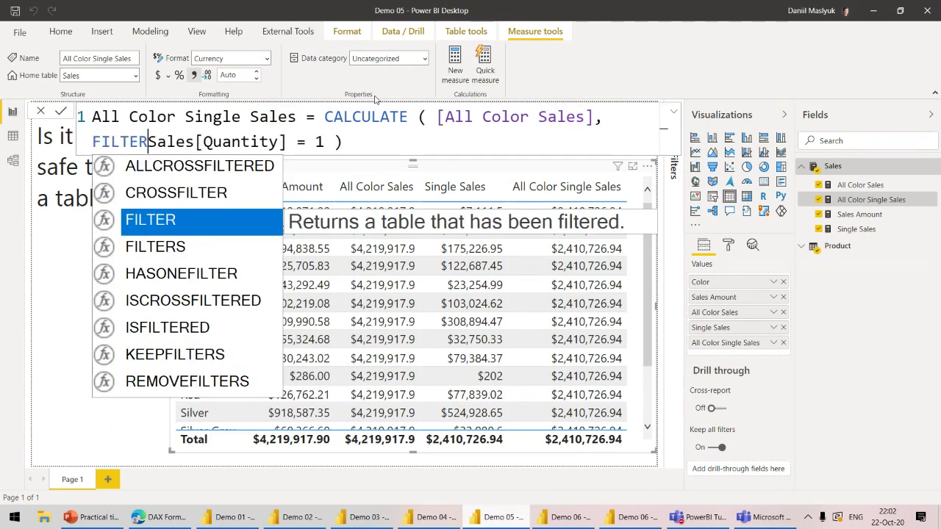
key(Escape)
text(( Sales,)
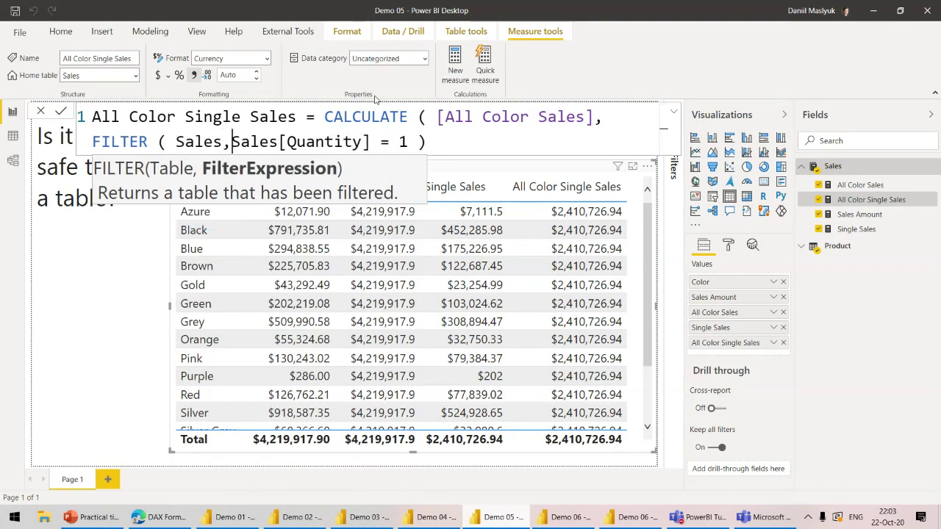
key(ctrl+Right)
key(ctrl+Right)
key(ctrl+Right)
key(End)
text())
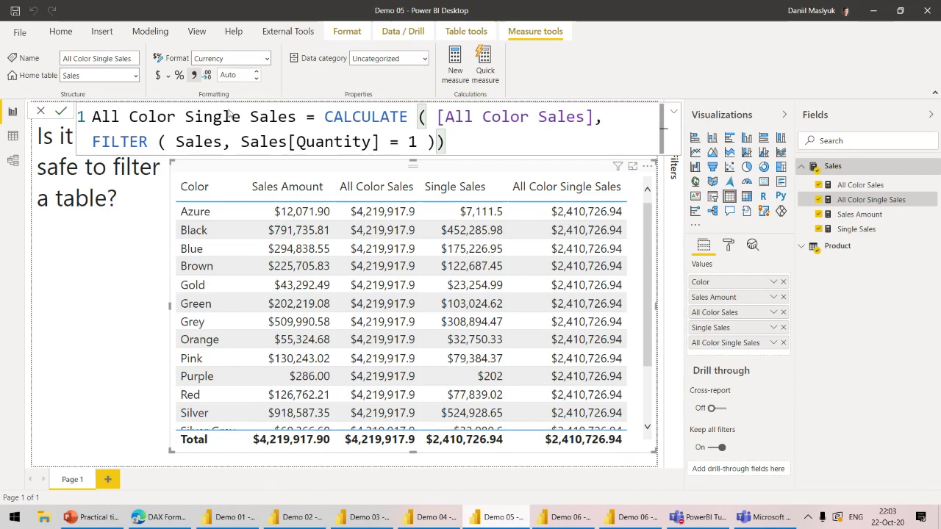
key(Return)
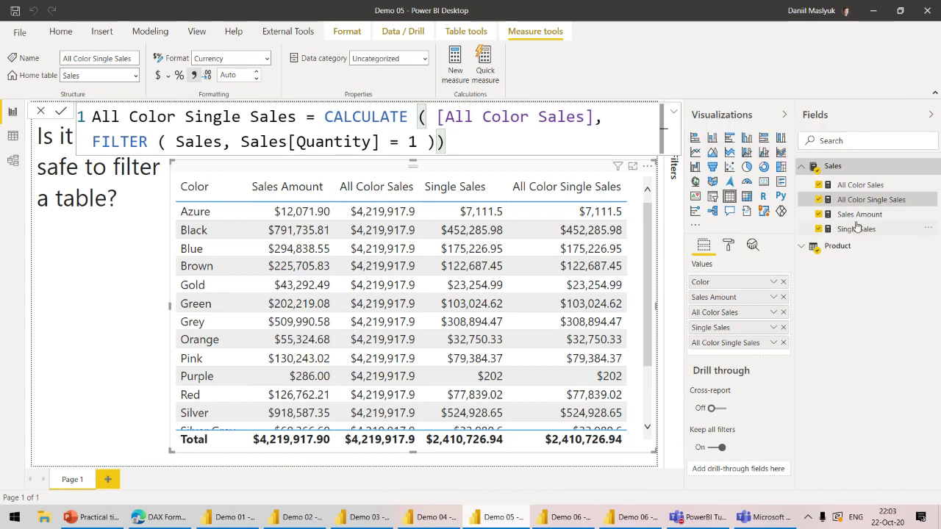
Review the All Color Sales formula, and highlight the [All Color Sales] and Sales references in All Color Single Sales
click(857, 185)
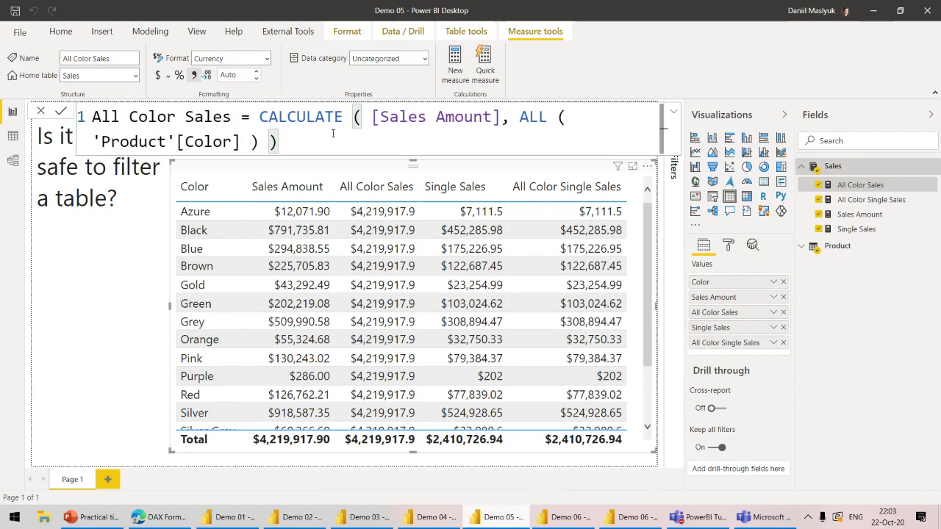
click(863, 201)
drag(437, 116, 593, 117)
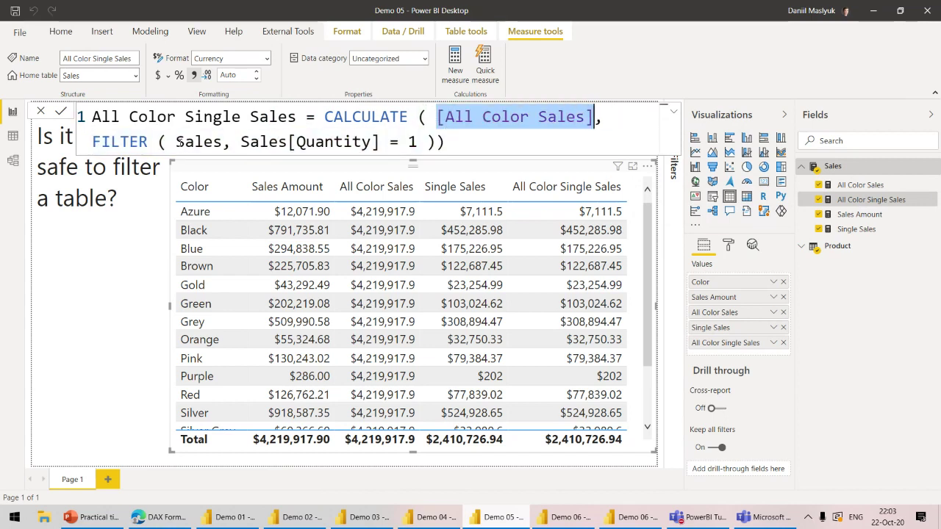
drag(176, 141, 222, 141)
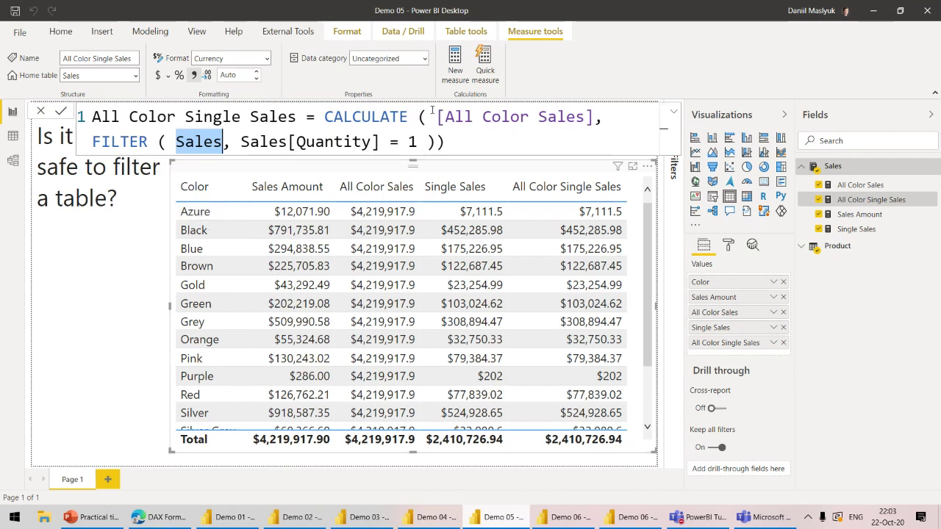
drag(437, 117, 594, 118)
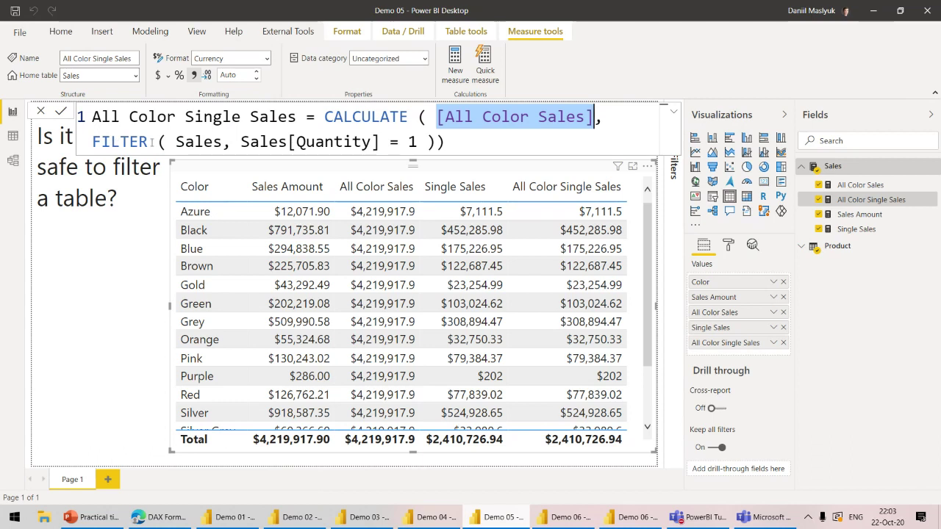
Highlight the Sales table inside FILTER and the [All Color Sales] reference in the All Color Single Sales formula
drag(222, 141, 176, 141)
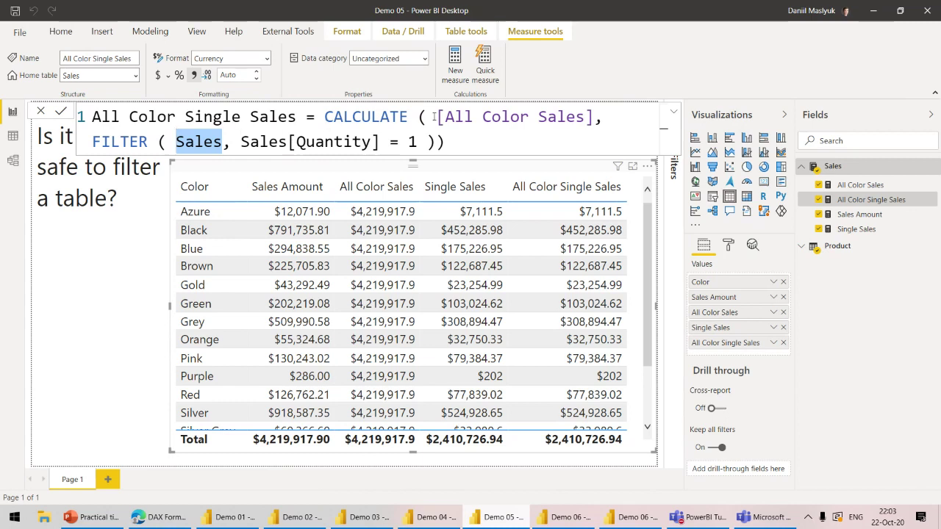
drag(437, 116, 597, 117)
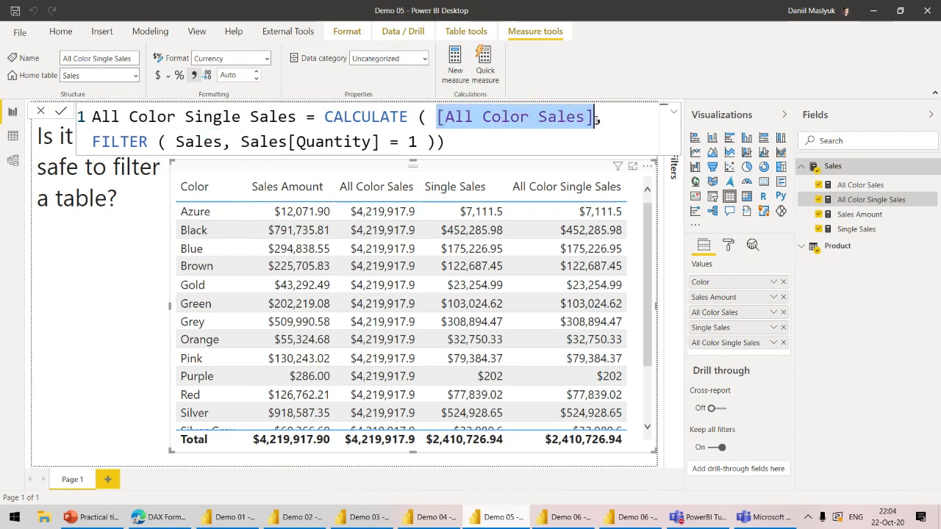
drag(176, 141, 222, 140)
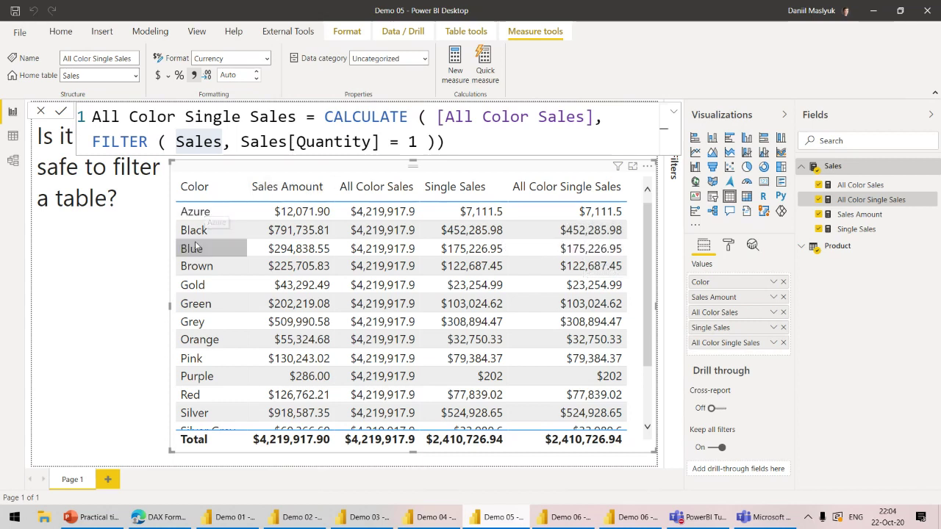
Replace the FILTER expression in All Color Single Sales with the plain column filter Sales[Quantity] = 1, and commit the formula
drag(93, 142, 242, 142)
key(BackSpace)
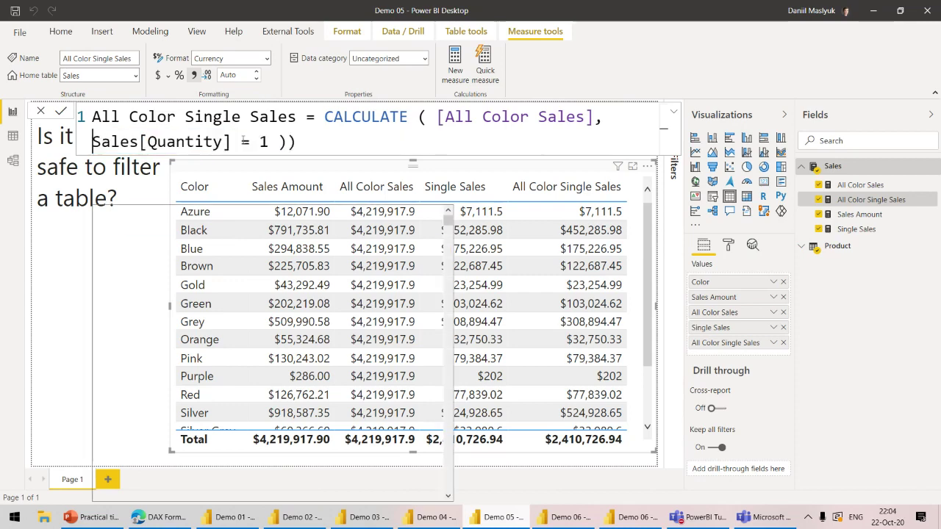
key(ctrl+space)
click(300, 145)
key(BackSpace)
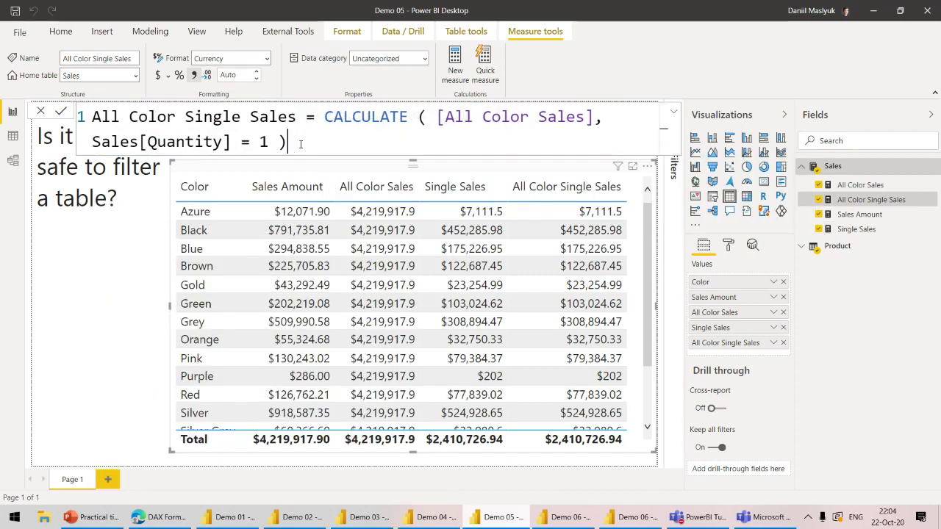
click(61, 113)
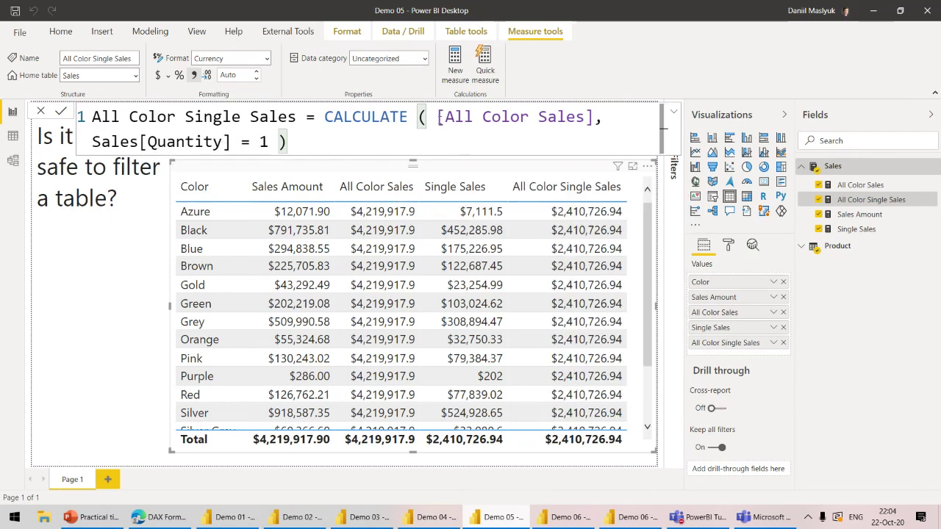
Highlight the [All Color Sales] reference and the Sales[Quantity] column in the revised All Color Single Sales formula
drag(437, 118, 594, 117)
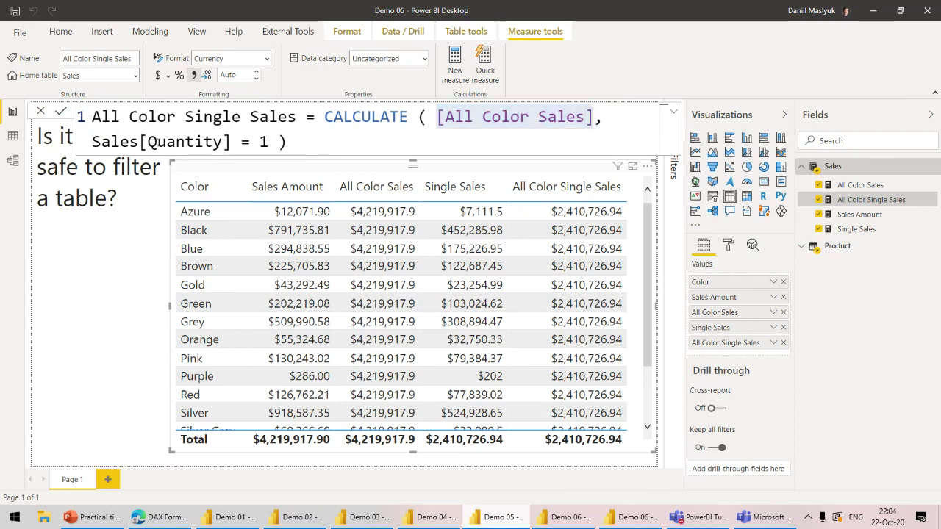
double_click(111, 142)
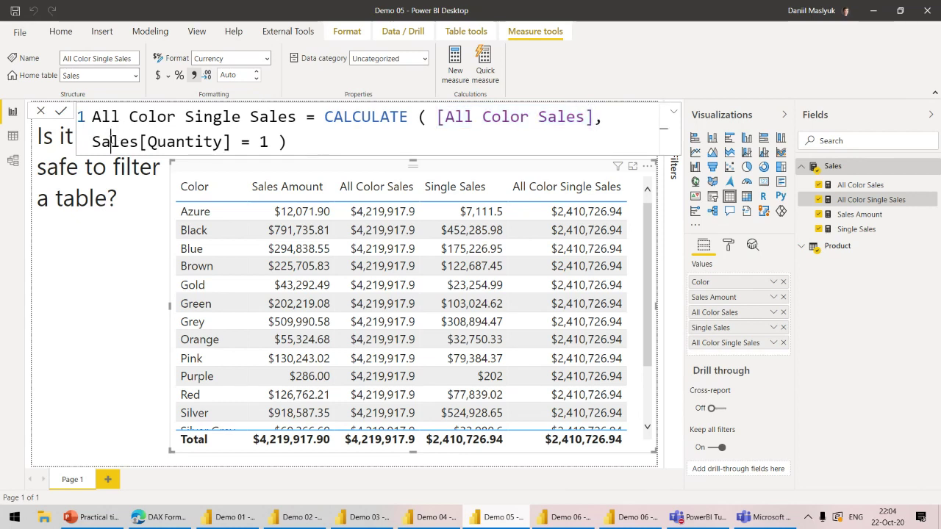
drag(231, 142, 92, 142)
click(93, 142)
click(212, 55)
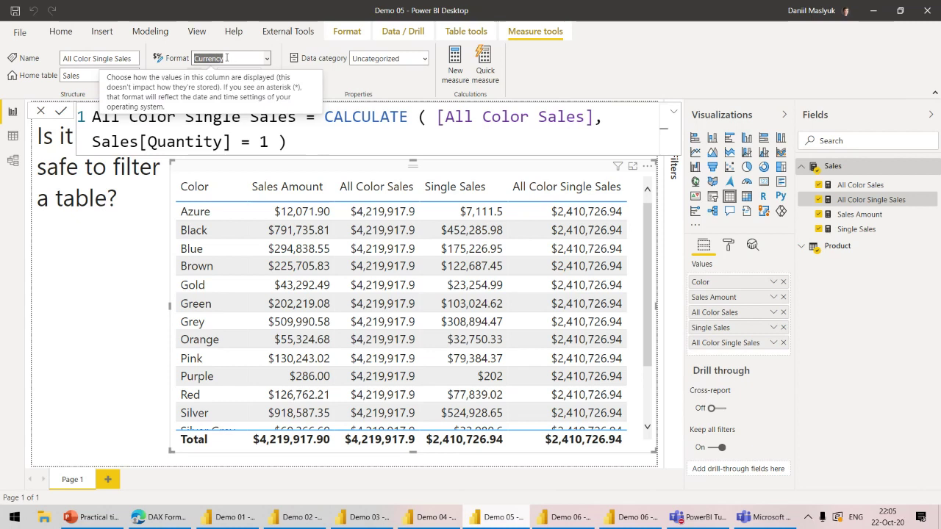
click(230, 61)
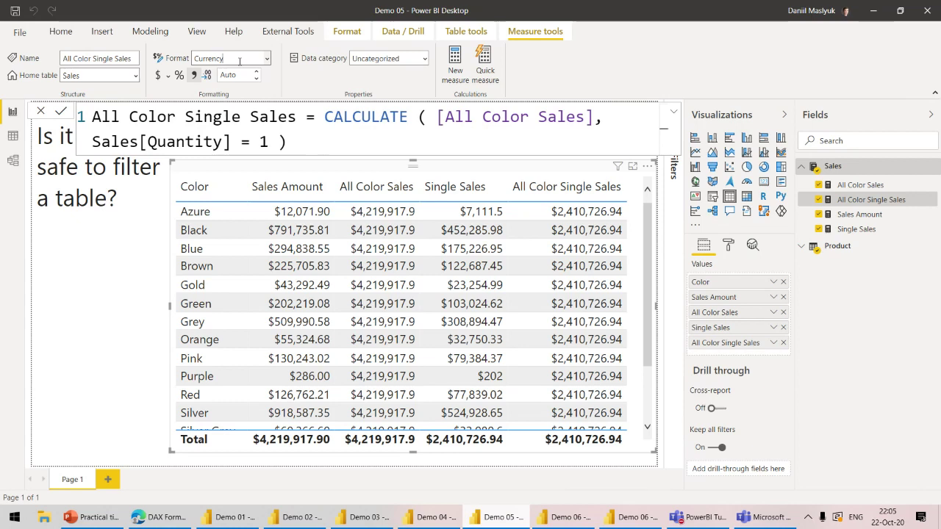
drag(239, 61, 182, 59)
text(Q)
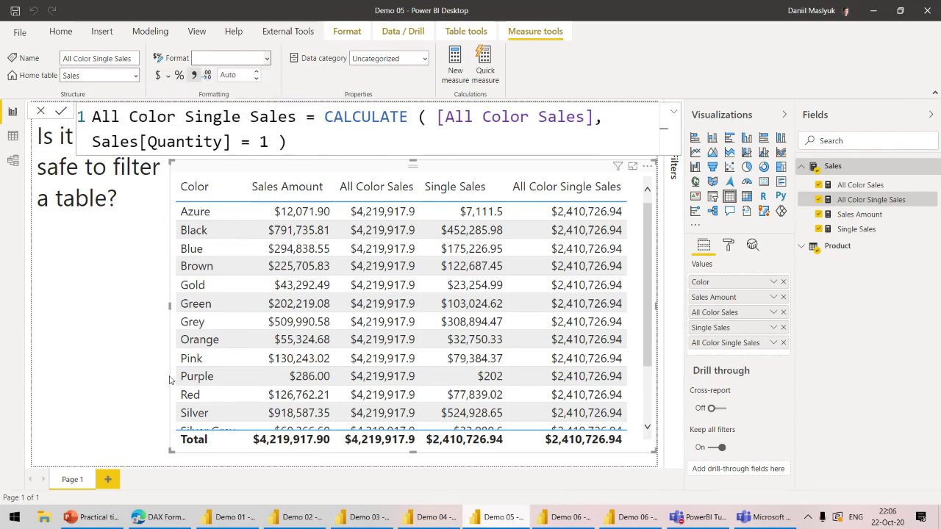
Switch to the Edge browser, search for "power bi field finder" in a new tab, and open the powerbi.tips article
click(162, 507)
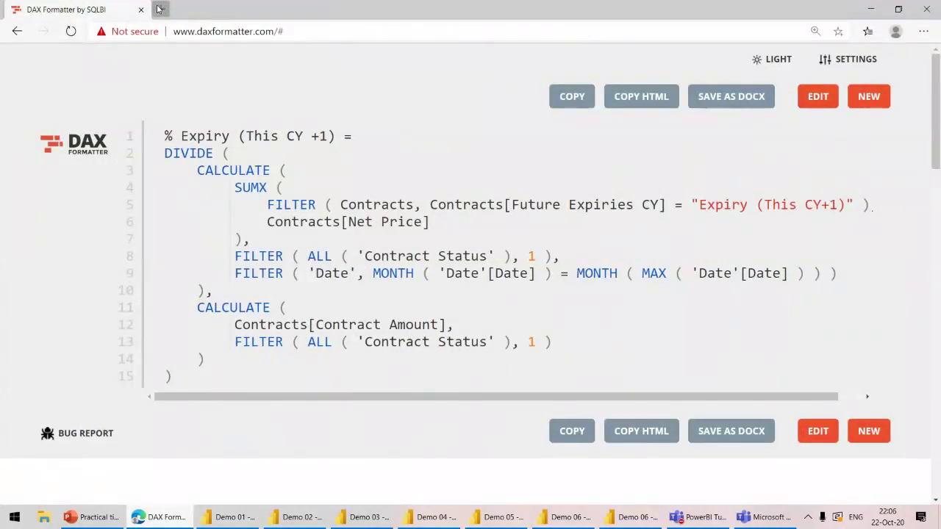
click(161, 9)
text(power bi fiel)
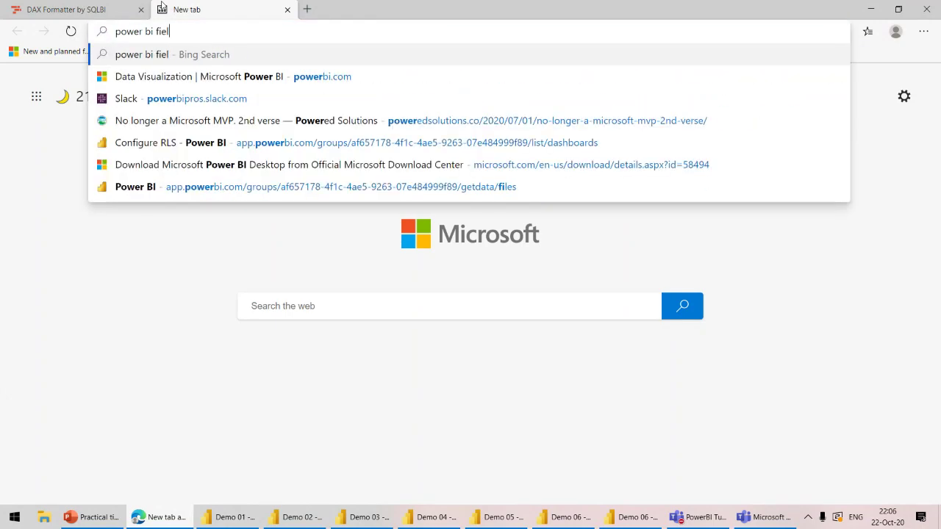
text(d finder)
key(Return)
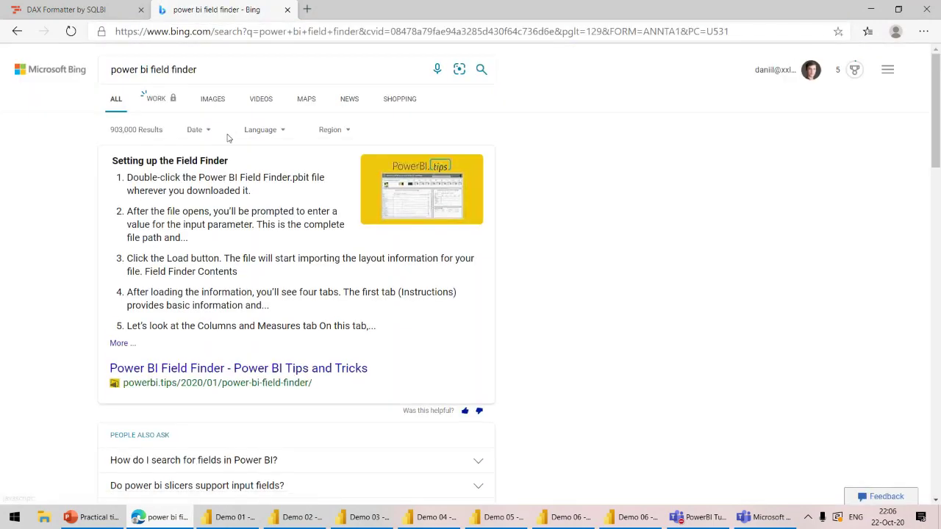
click(200, 368)
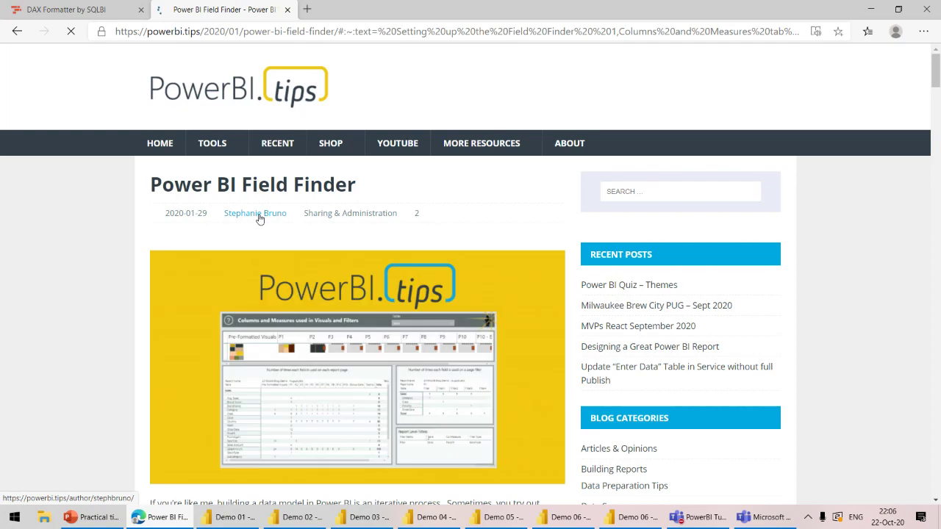
Skim the introduction and solution sections of the Power BI Field Finder article, and switch to the PowerPoint presentation
scroll(260, 217, down, 4)
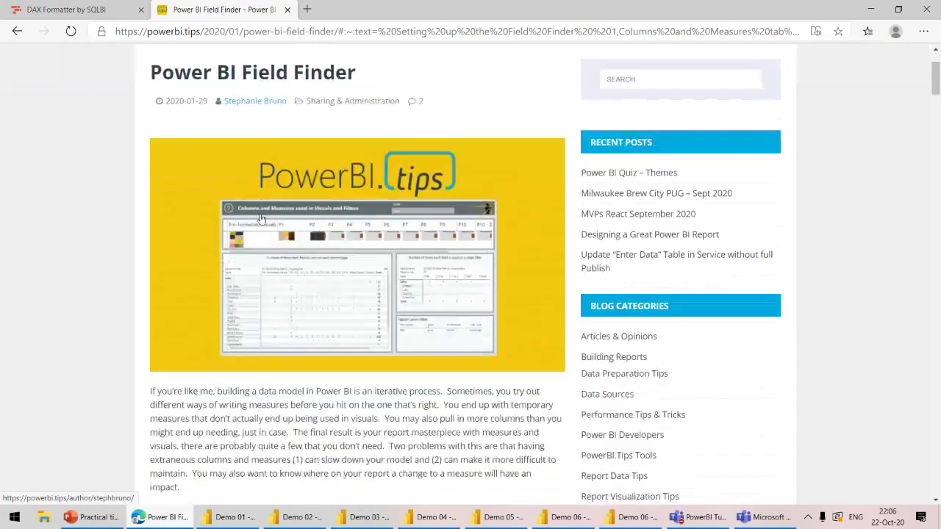
scroll(260, 217, down, 1)
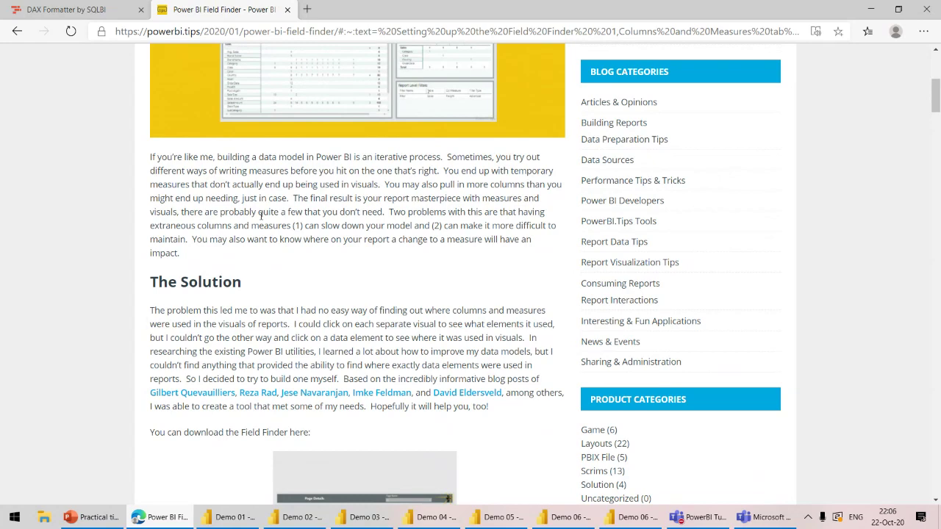
scroll(261, 216, up, 5)
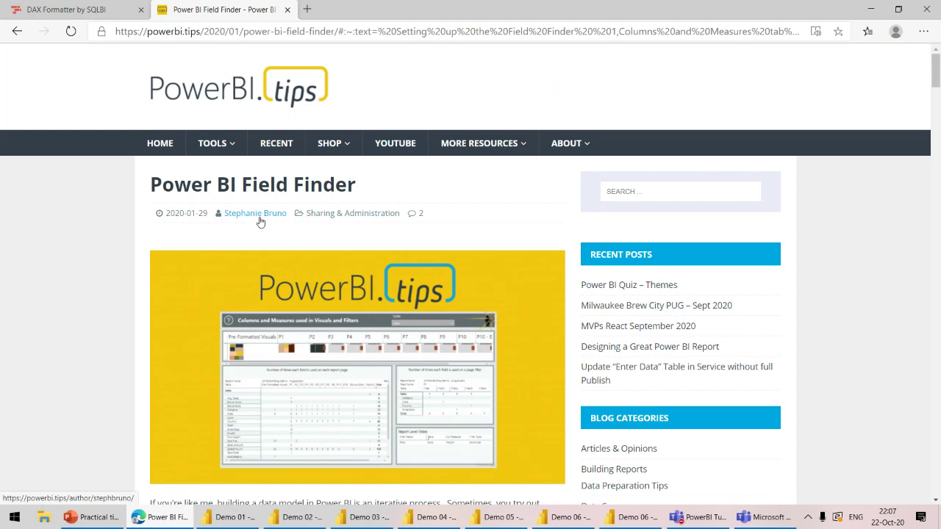
click(92, 517)
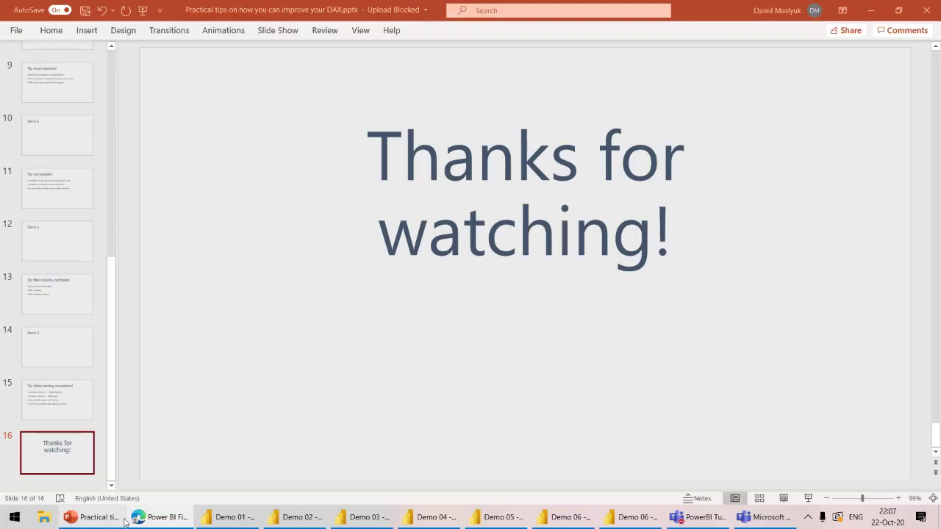